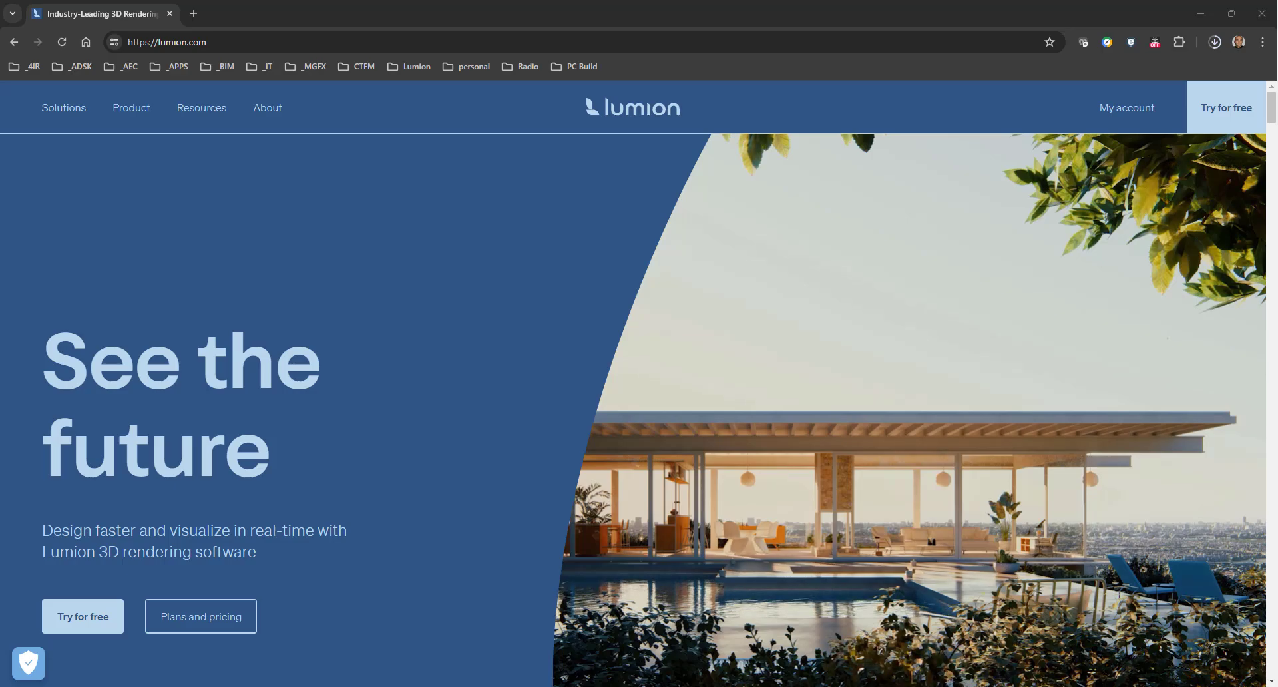
# Step: Switch to File Explorer at C:\_Lumioninstall, which shows Lumion_2024_0_5_Download.exe
pyautogui.hotkey('alt', 'Tab')
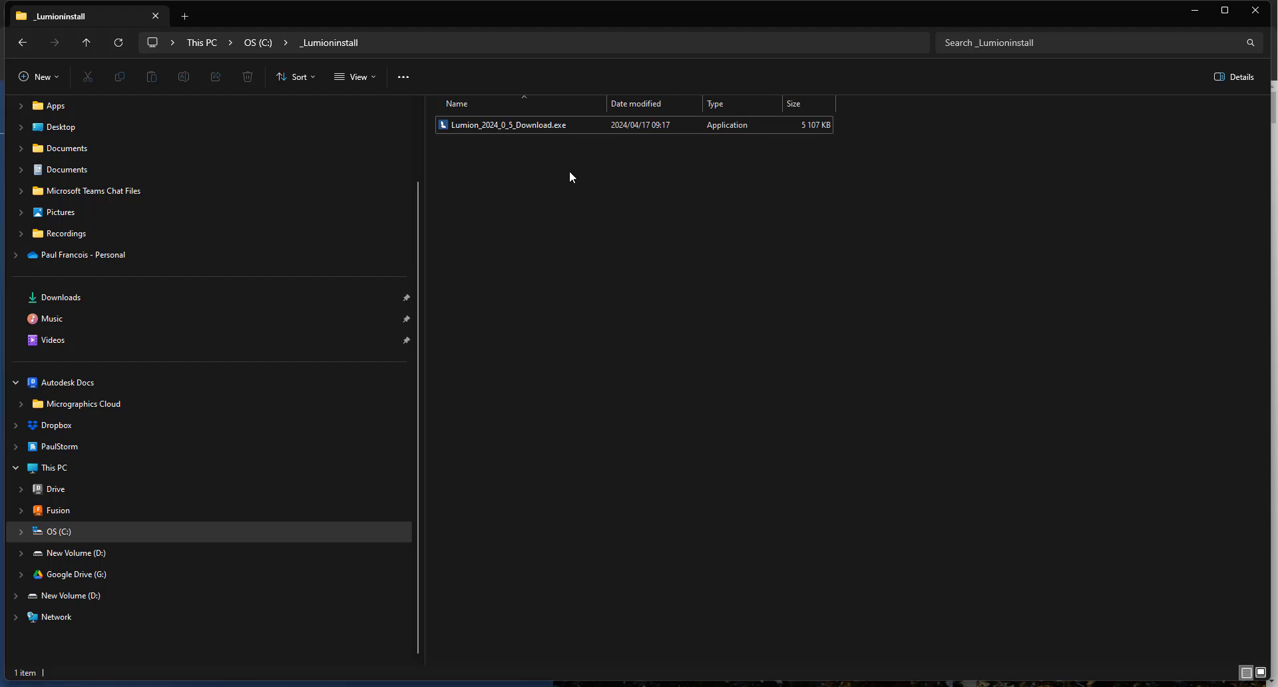
pyautogui.click(1045, 684)
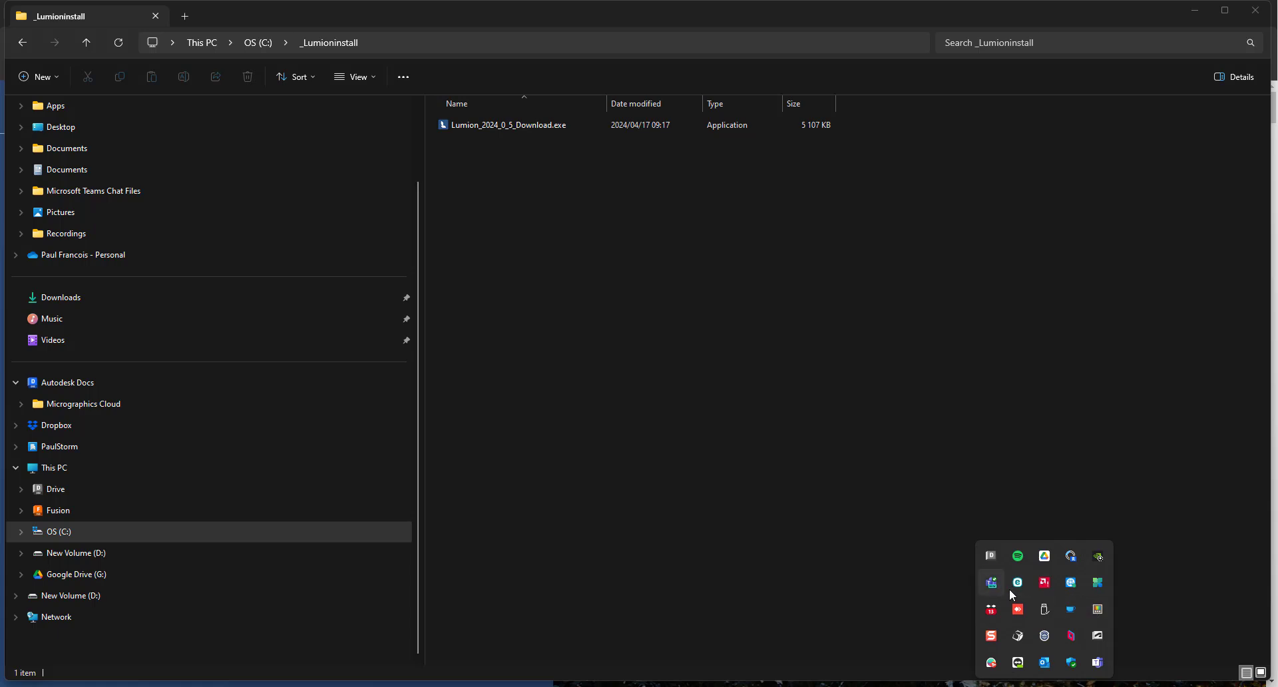
pyautogui.click(1098, 582)
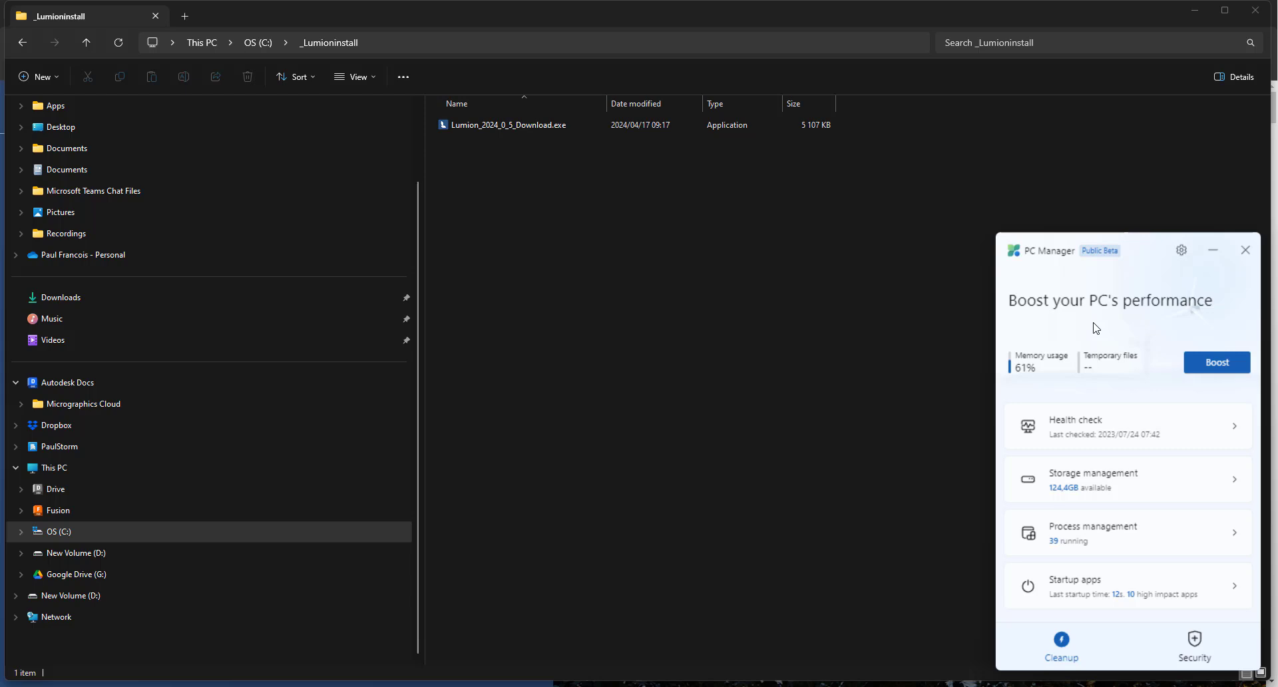
pyautogui.click(1246, 261)
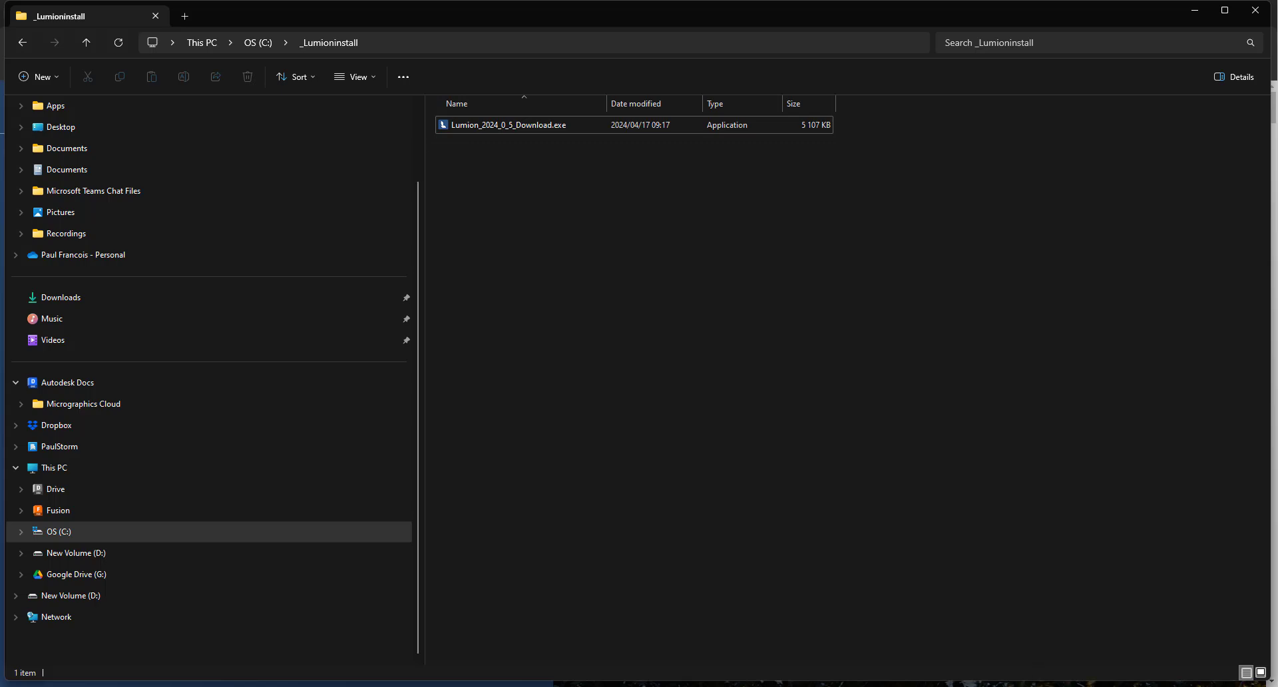
pyautogui.click(1044, 685)
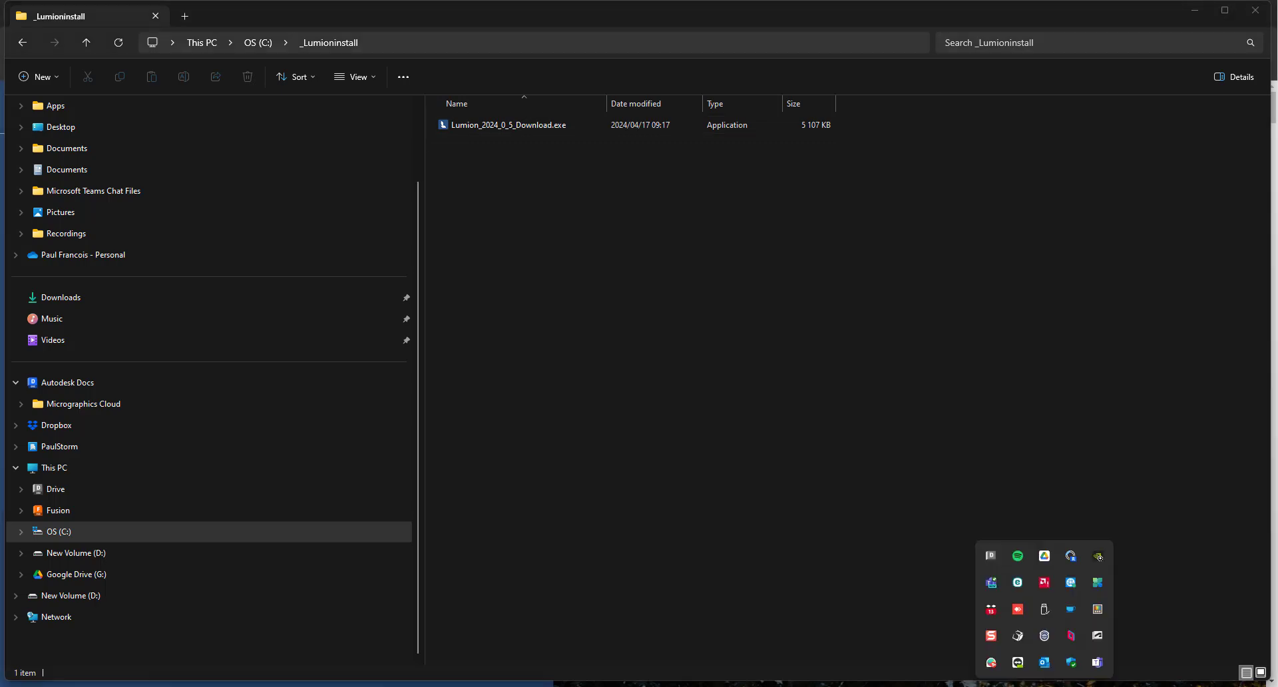
pyautogui.click(1077, 668)
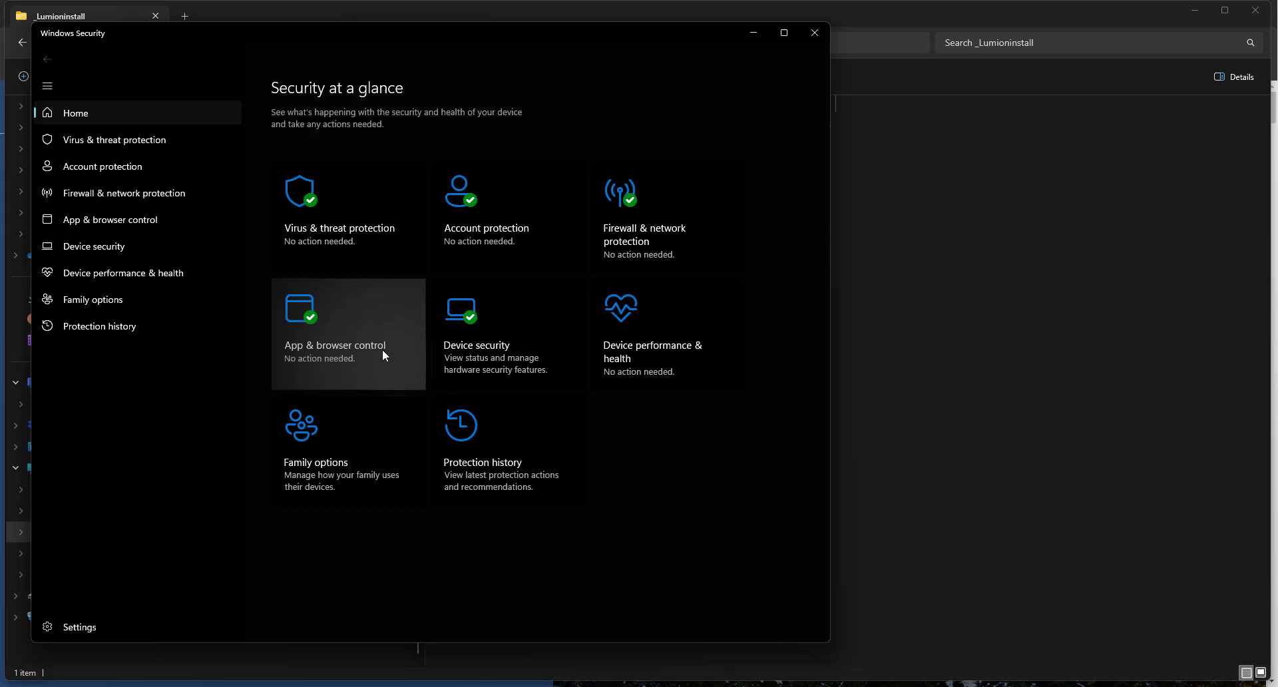
pyautogui.click(338, 233)
pyautogui.scroll(-4, 377, 394)
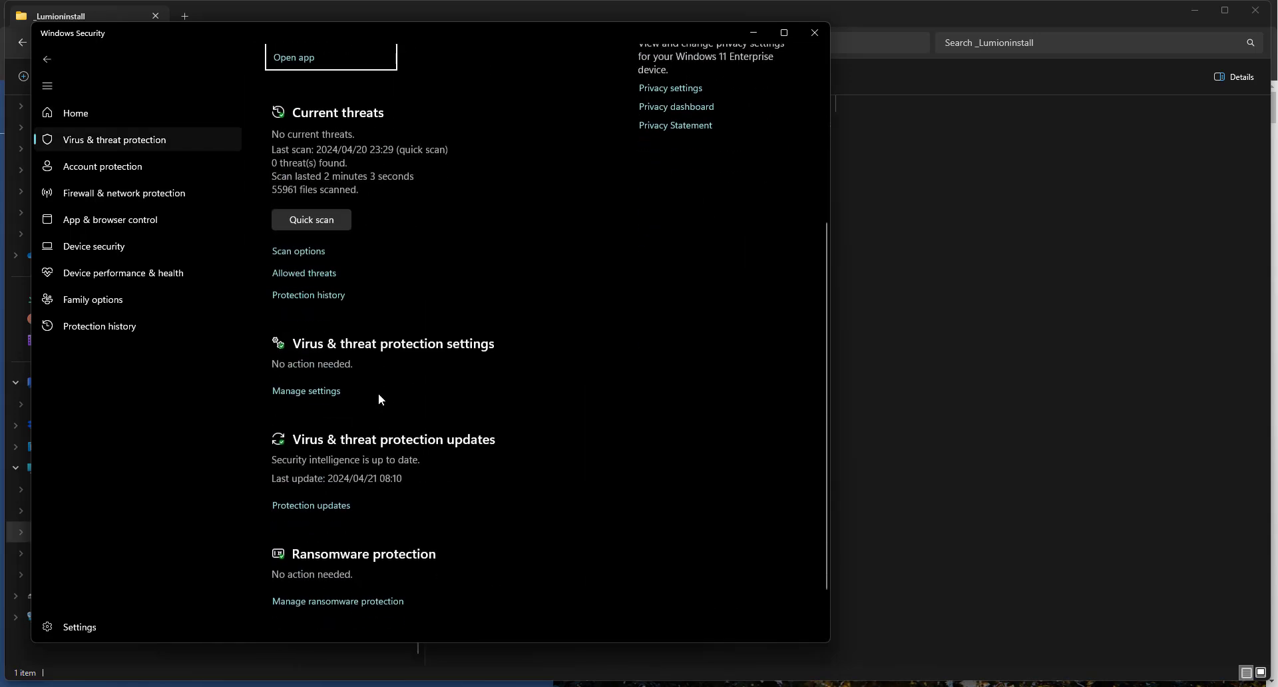
pyautogui.click(321, 394)
pyautogui.scroll(-6, 325, 394)
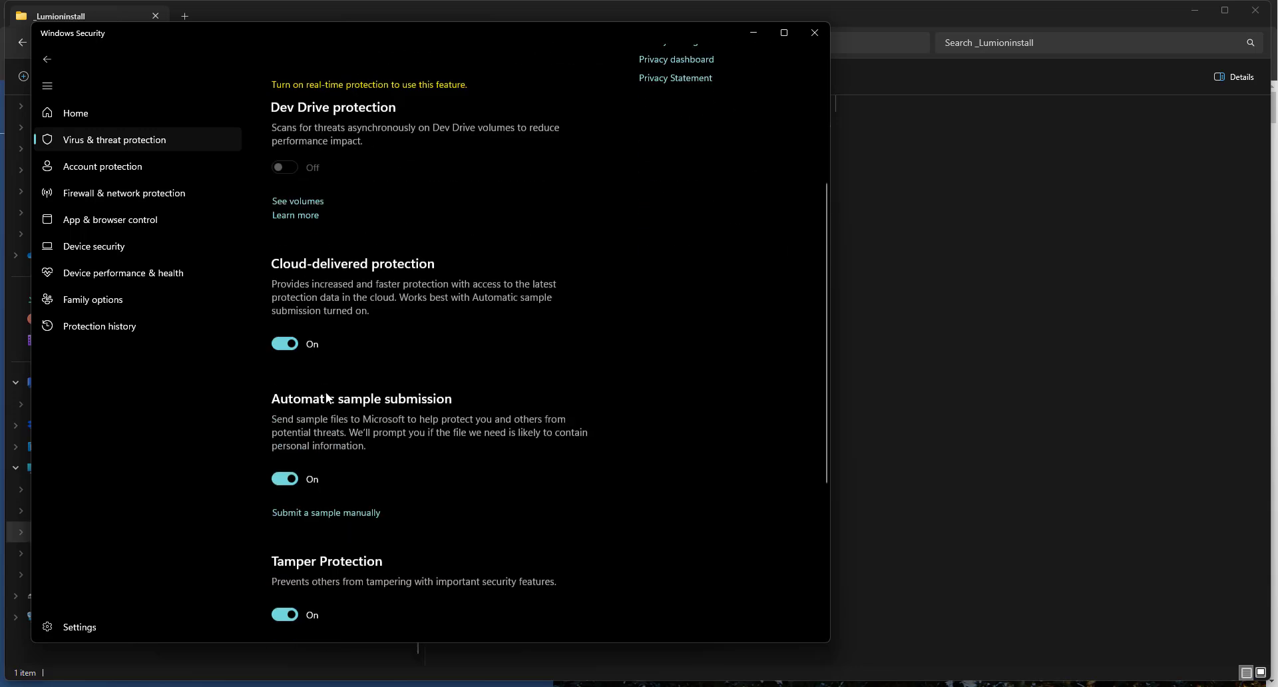
pyautogui.scroll(-2, 327, 393)
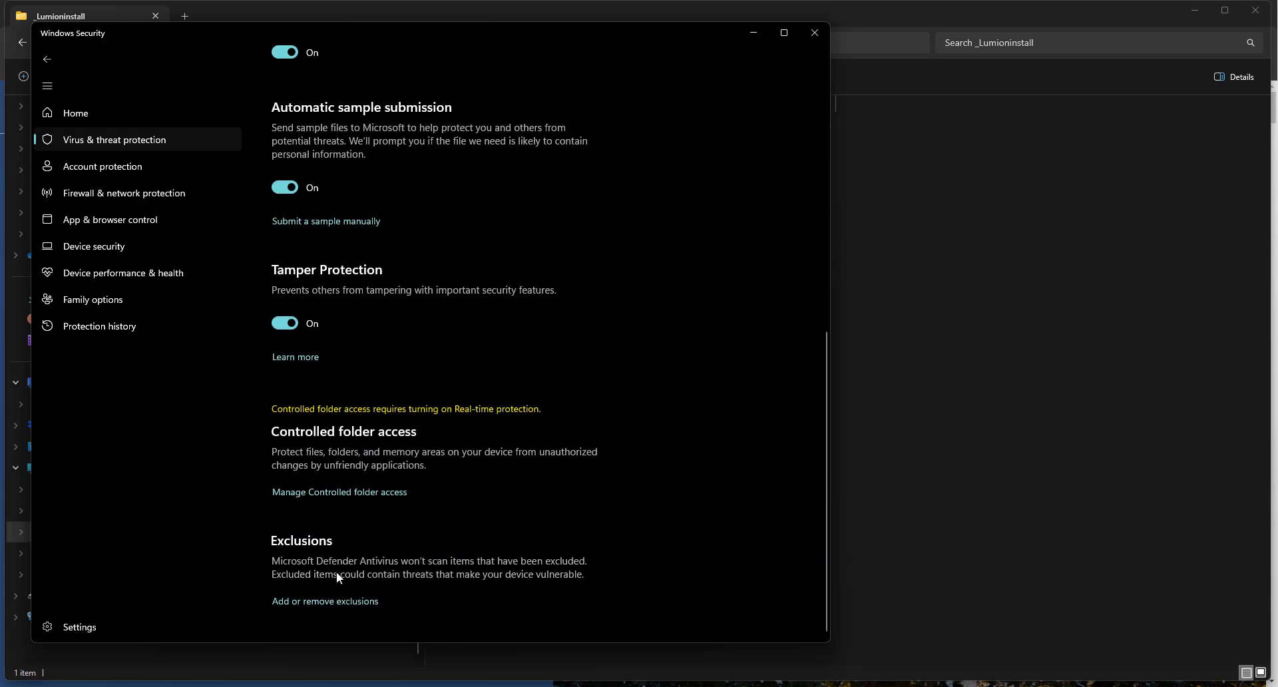
pyautogui.click(328, 603)
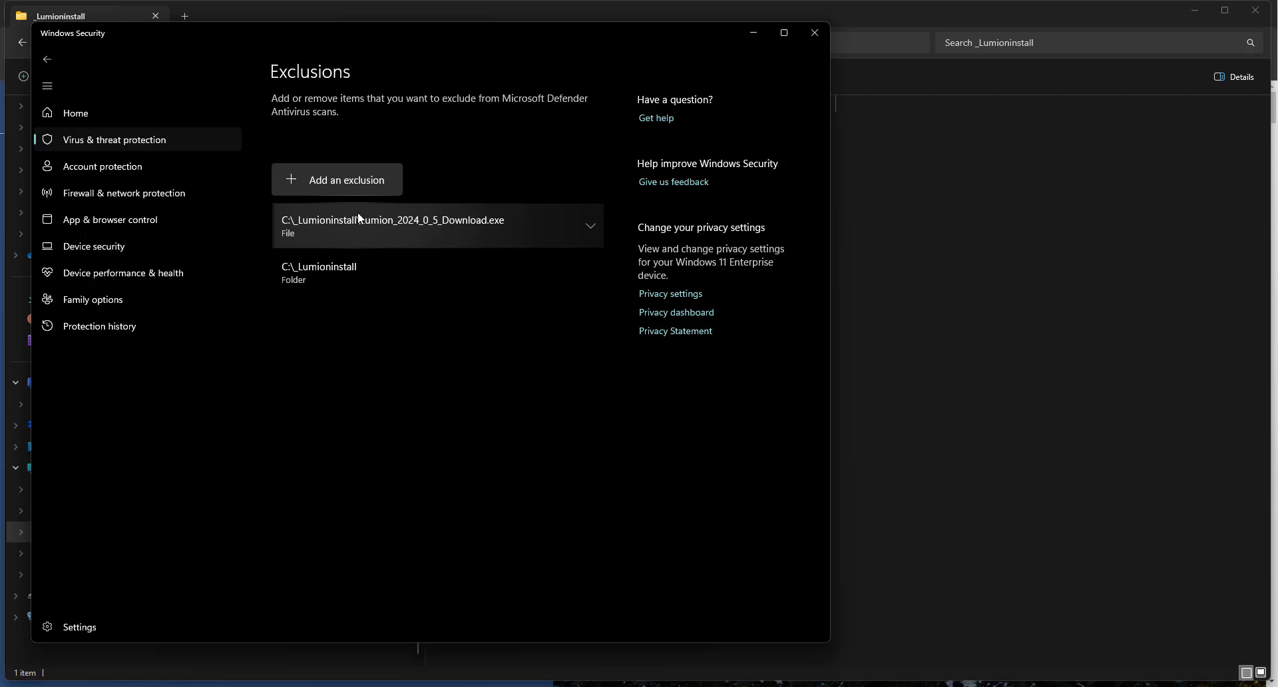
pyautogui.click(350, 182)
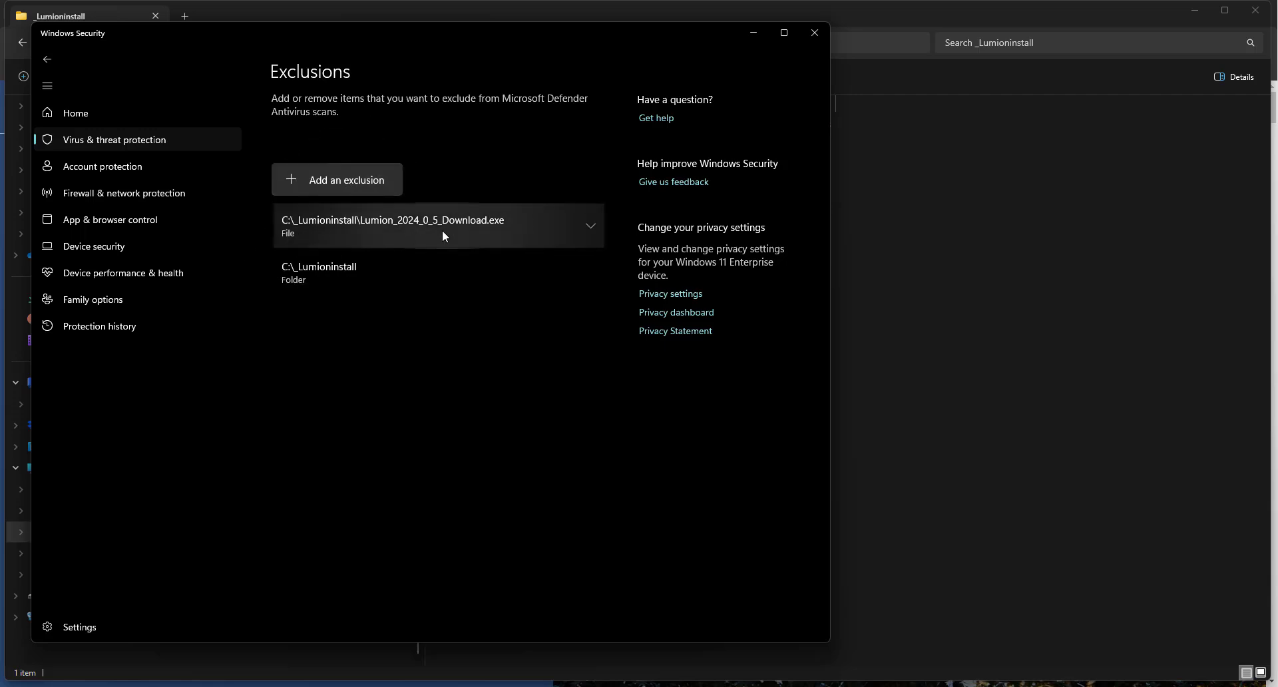
pyautogui.click(333, 269)
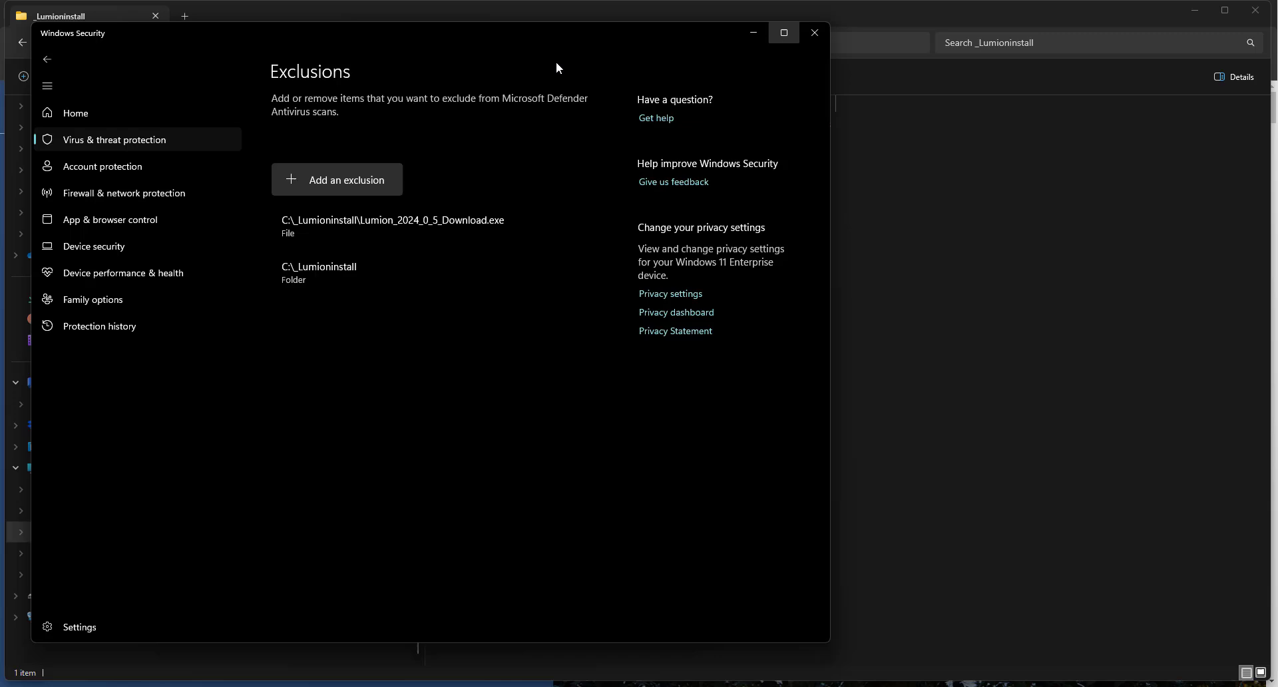
pyautogui.click(45, 61)
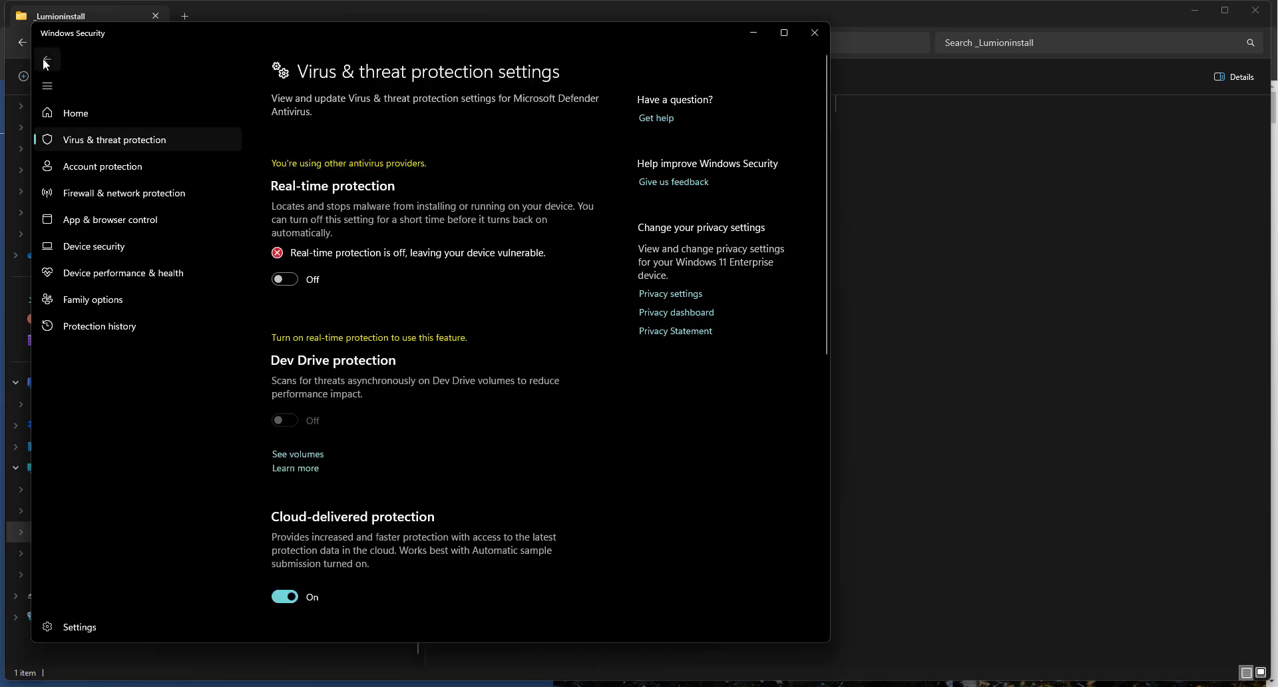
pyautogui.click(43, 57)
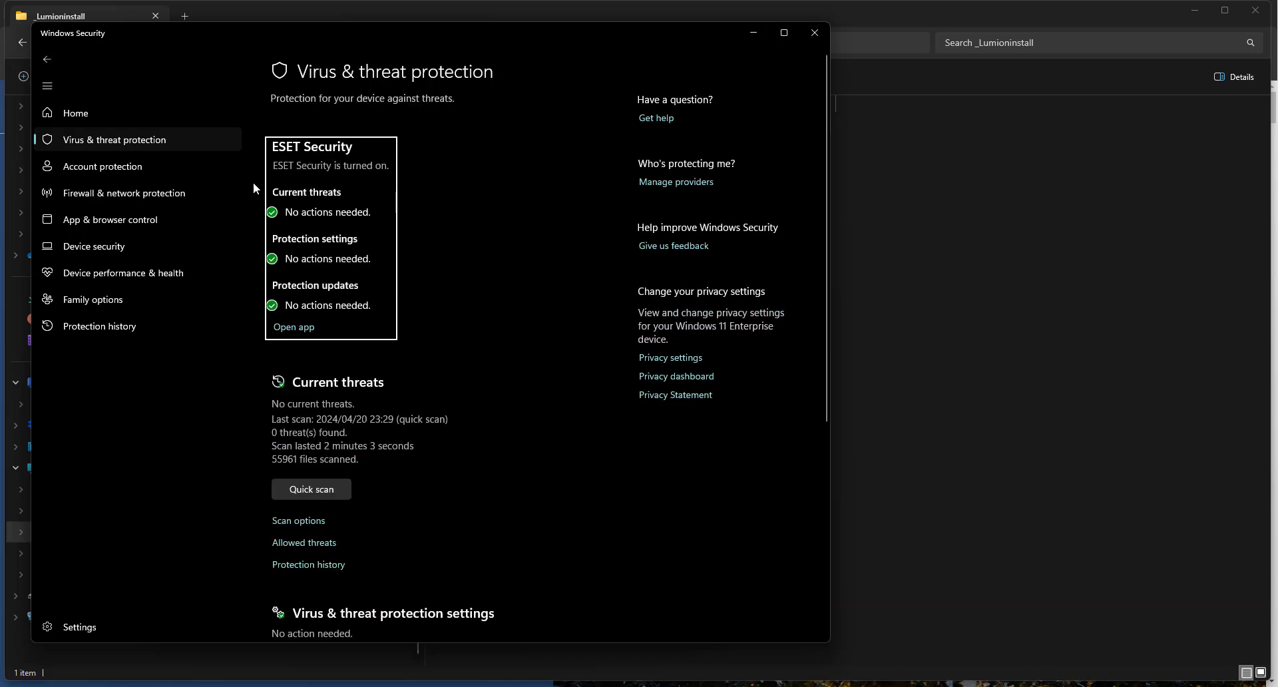
pyautogui.click(46, 66)
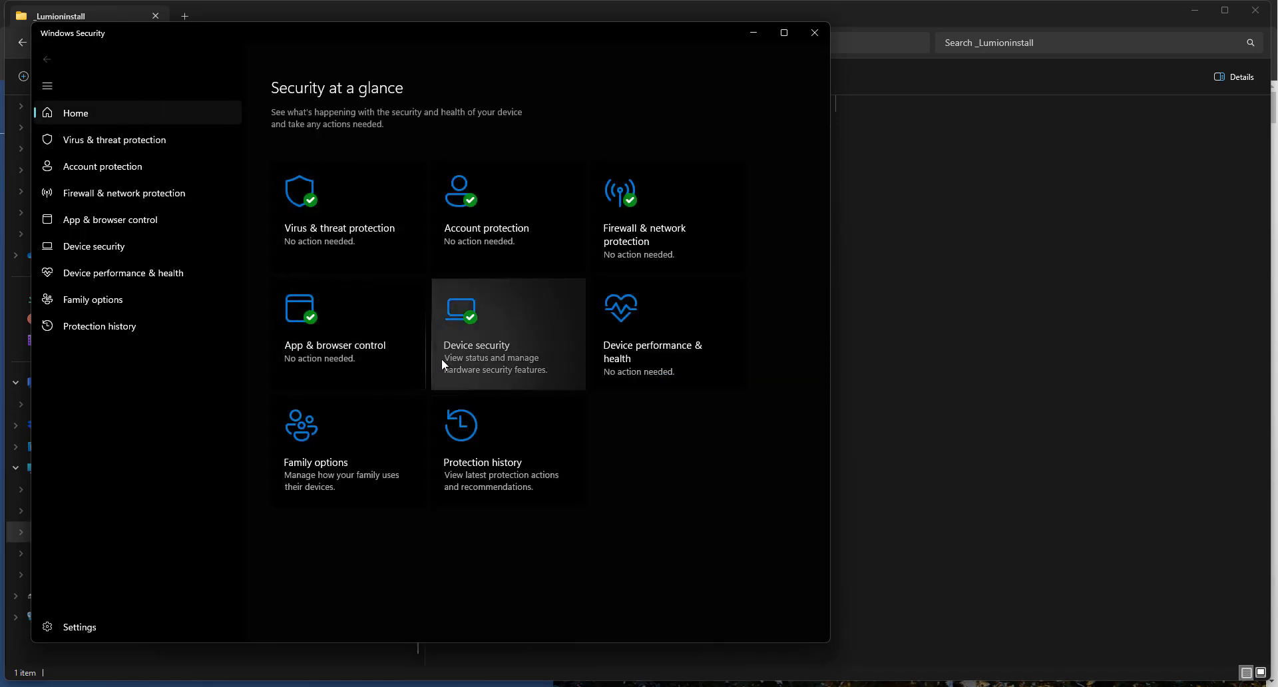
pyautogui.click(644, 247)
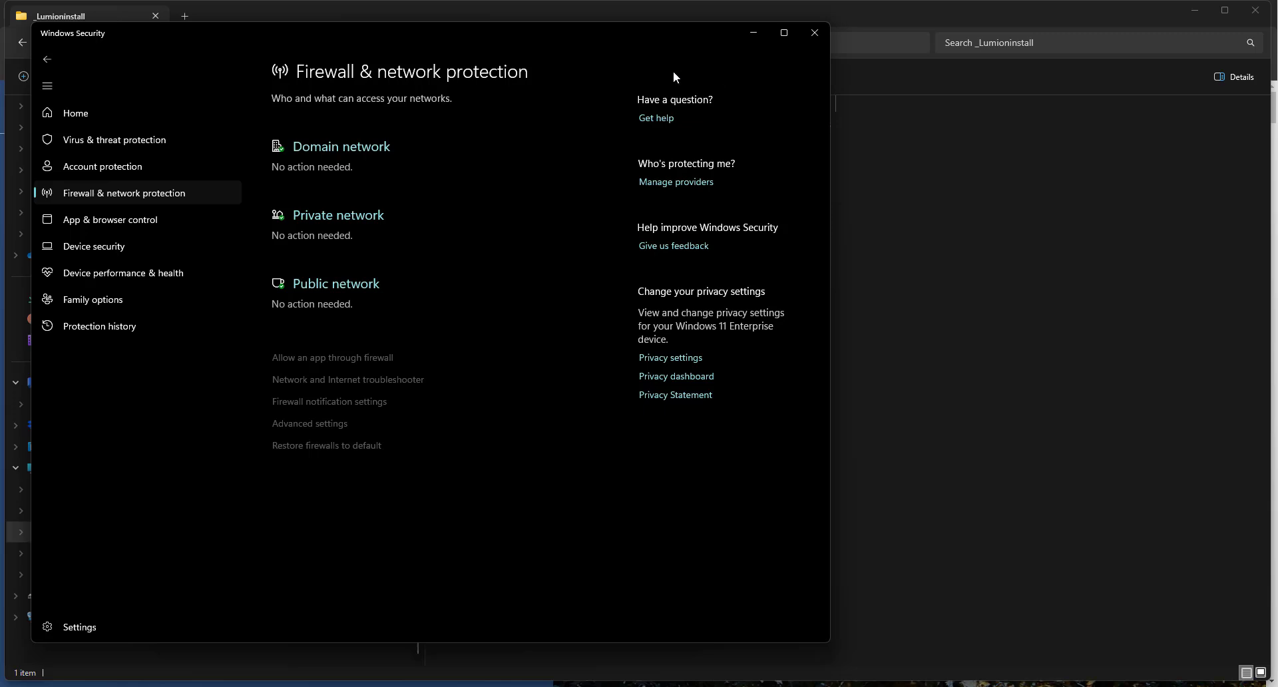
pyautogui.click(814, 32)
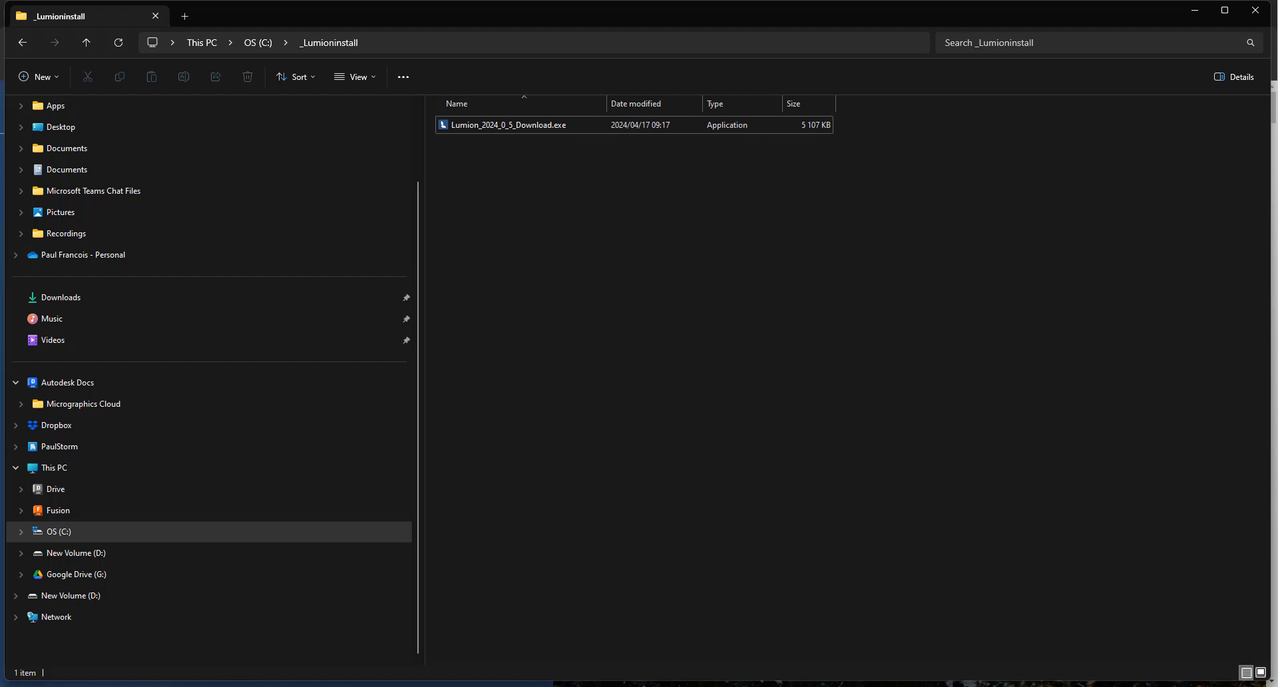
# Step: Select Lumion_2024_0_5_Download.exe and bring up its context menu
pyautogui.click(522, 127)
pyautogui.rightClick(519, 127)
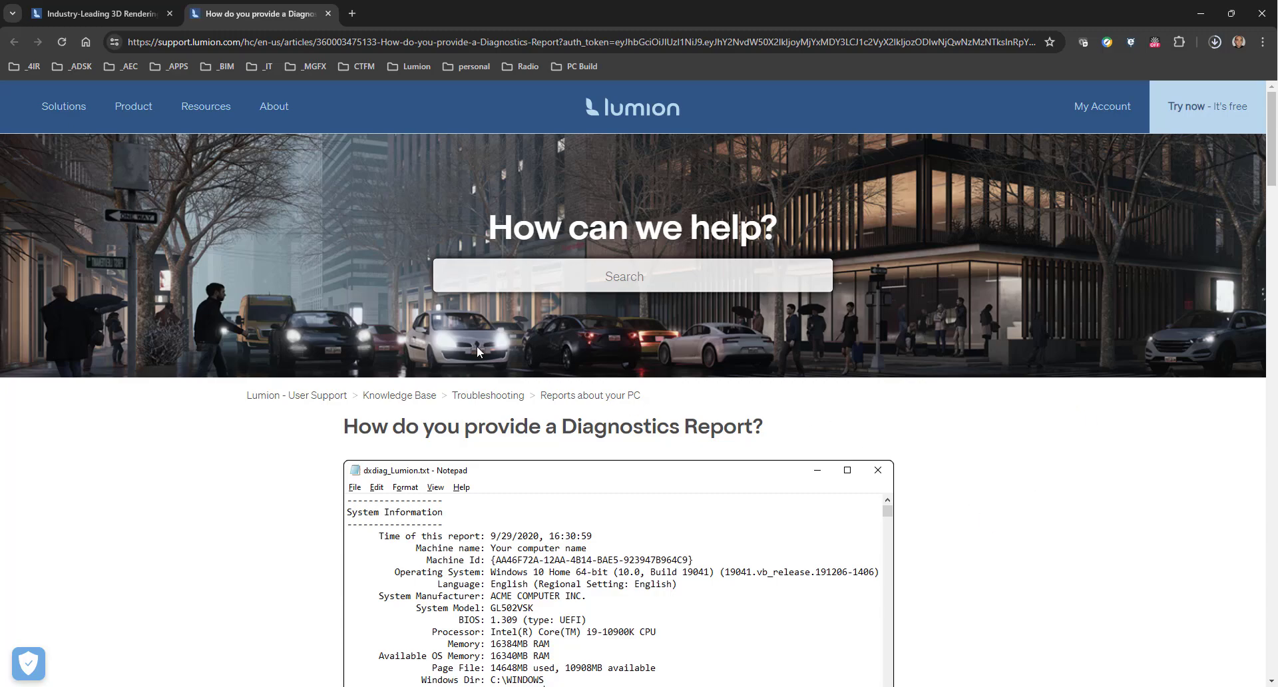
# Step: Scroll the Lumion diagnostics-report article down to step 3.2 on running DxDiag
pyautogui.scroll(-15, 477, 346)
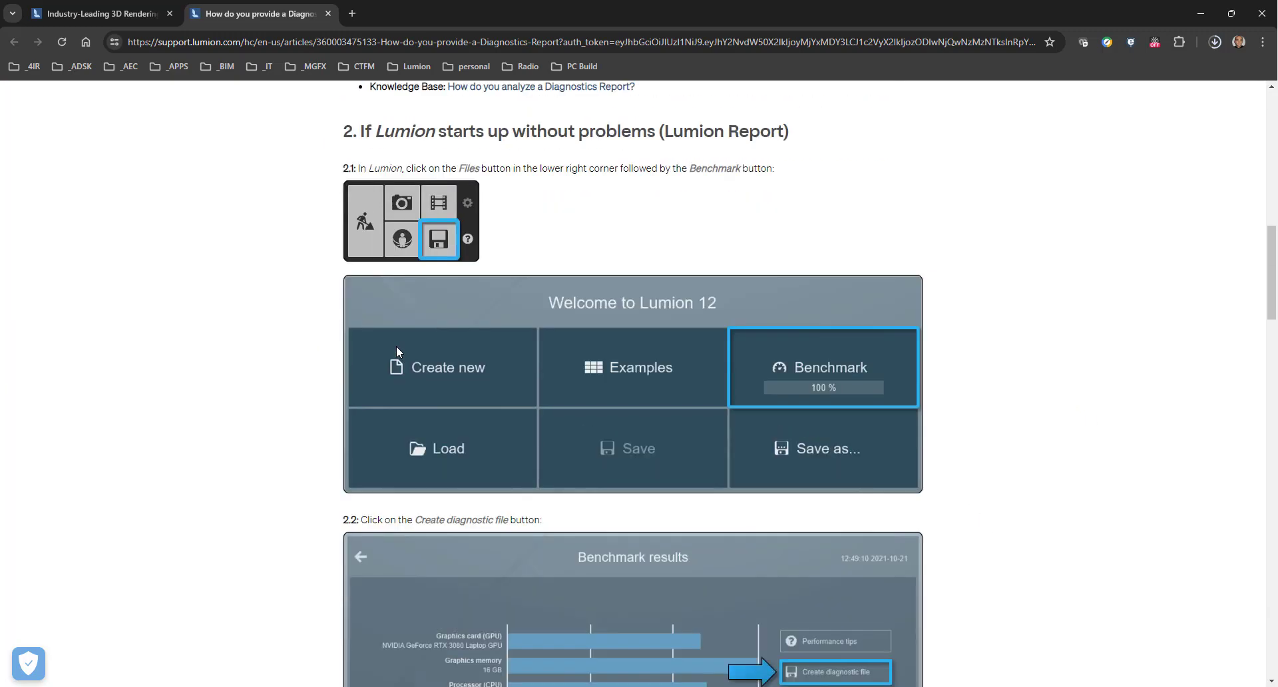
pyautogui.scroll(-4, 399, 348)
pyautogui.scroll(1, 420, 347)
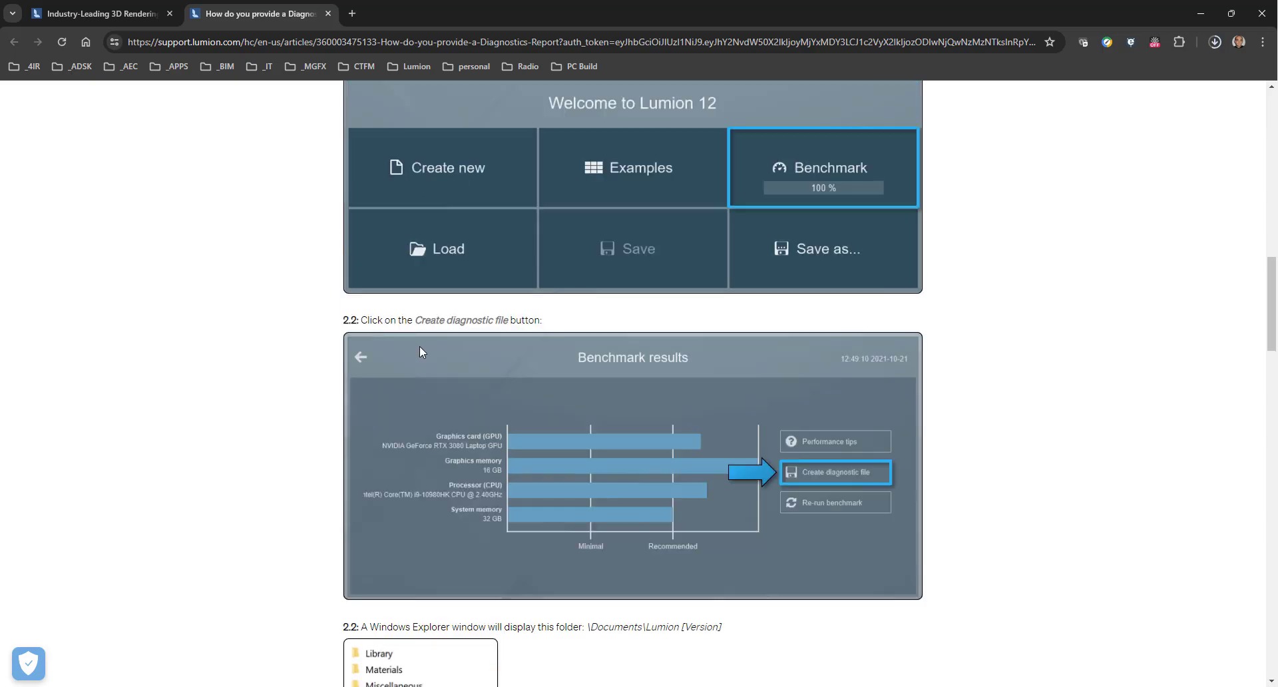
pyautogui.scroll(-1, 421, 370)
pyautogui.scroll(6, 424, 346)
pyautogui.scroll(-11, 425, 356)
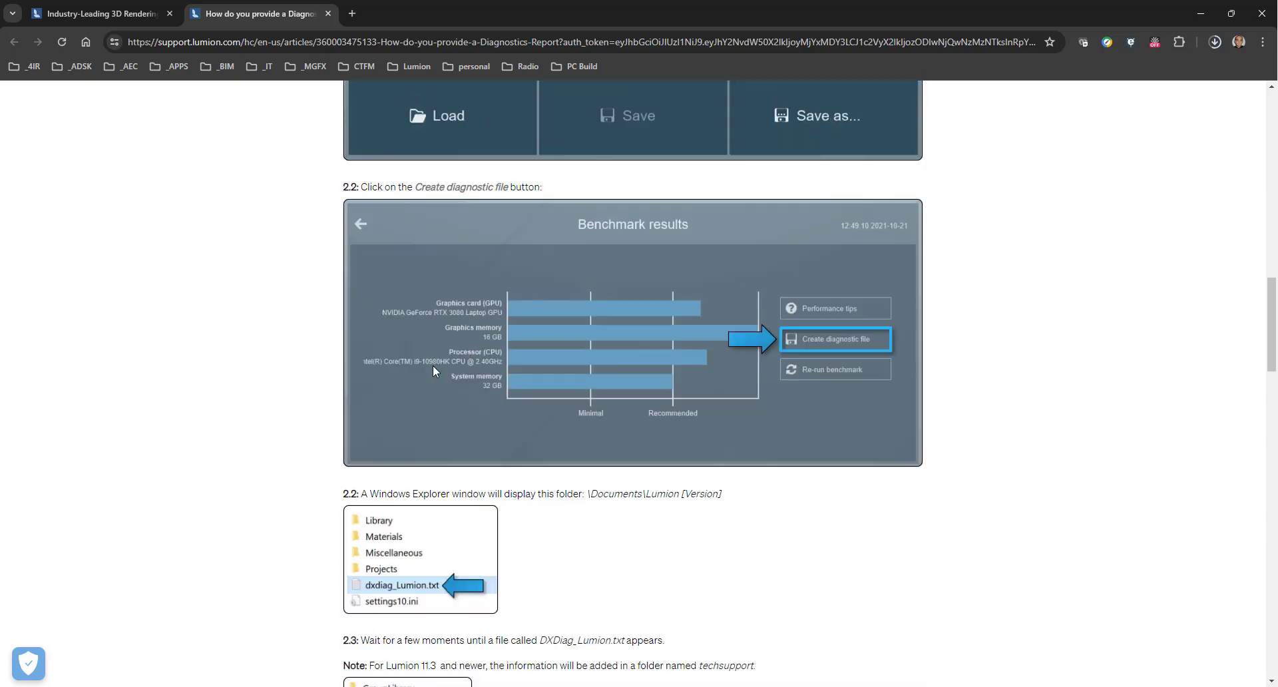
pyautogui.scroll(-3, 445, 371)
pyautogui.scroll(12, 454, 342)
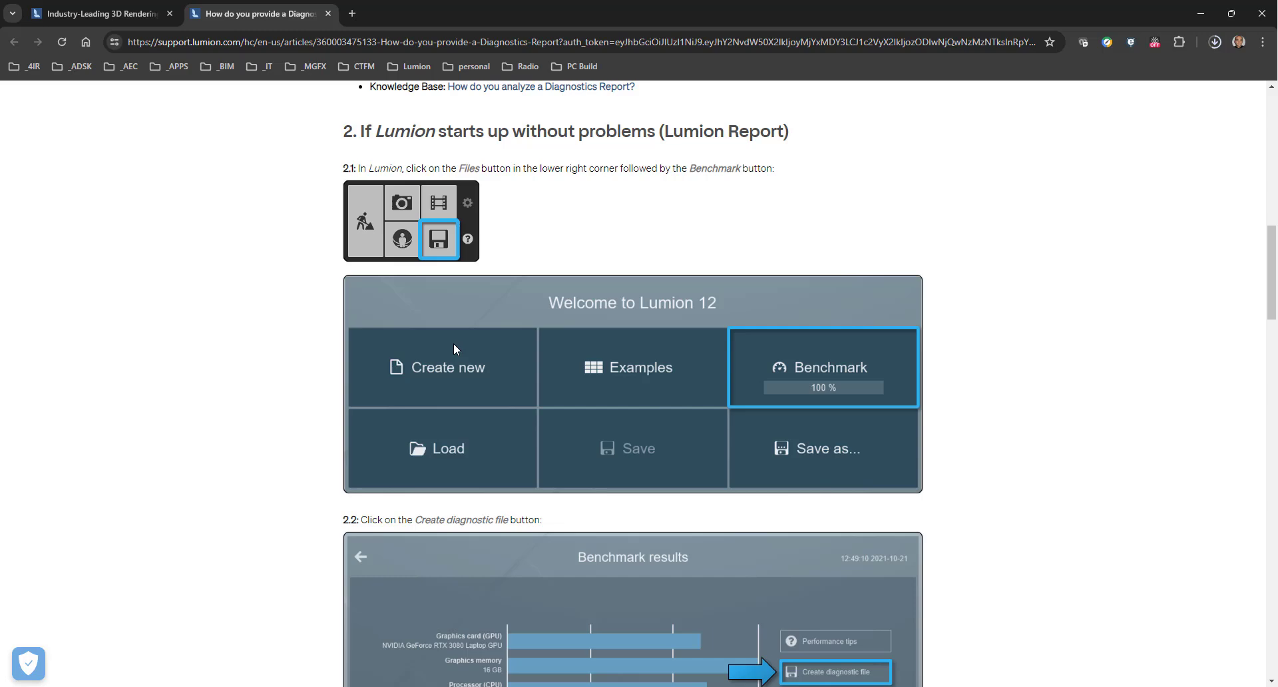
pyautogui.scroll(-4, 465, 333)
pyautogui.click(466, 333)
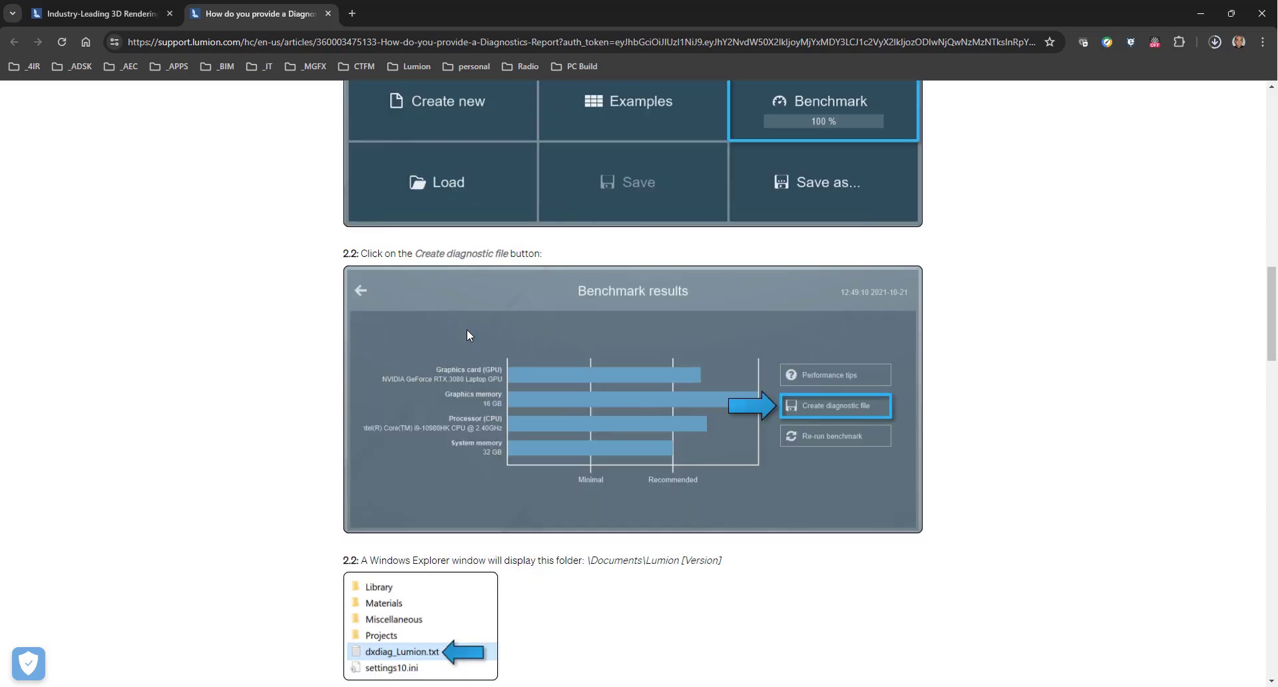
pyautogui.scroll(-5, 477, 322)
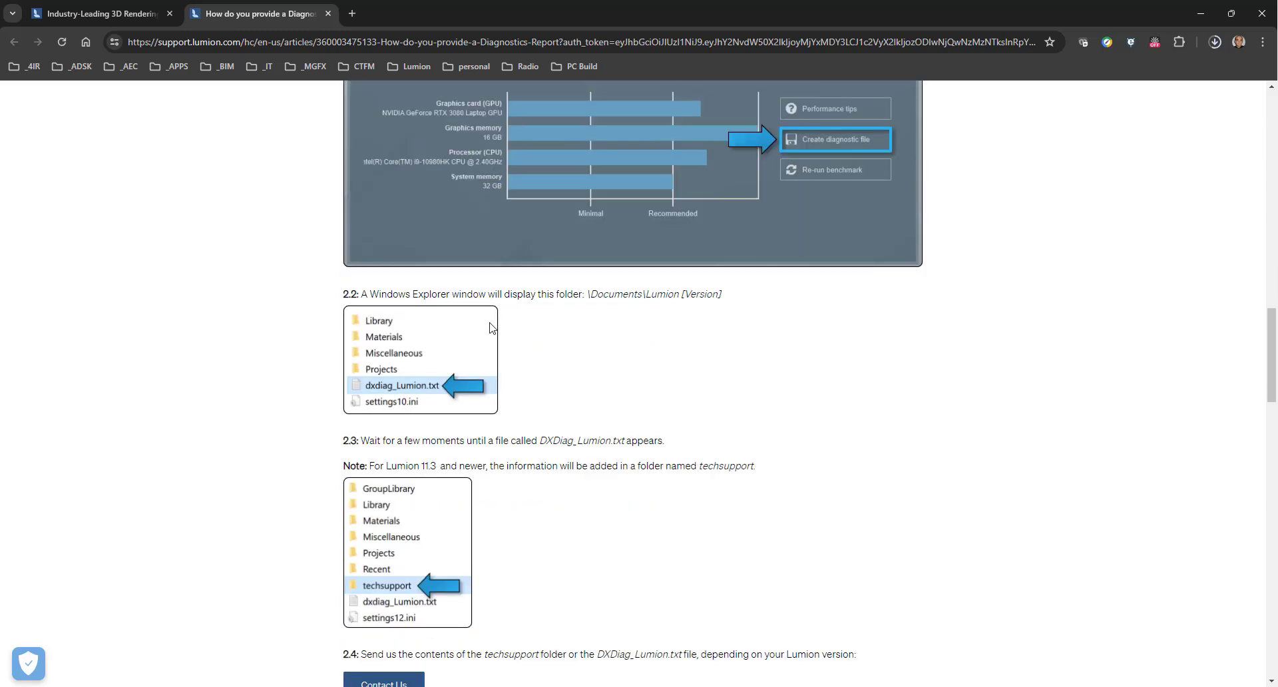
pyautogui.scroll(-3, 492, 321)
pyautogui.scroll(-5, 492, 321)
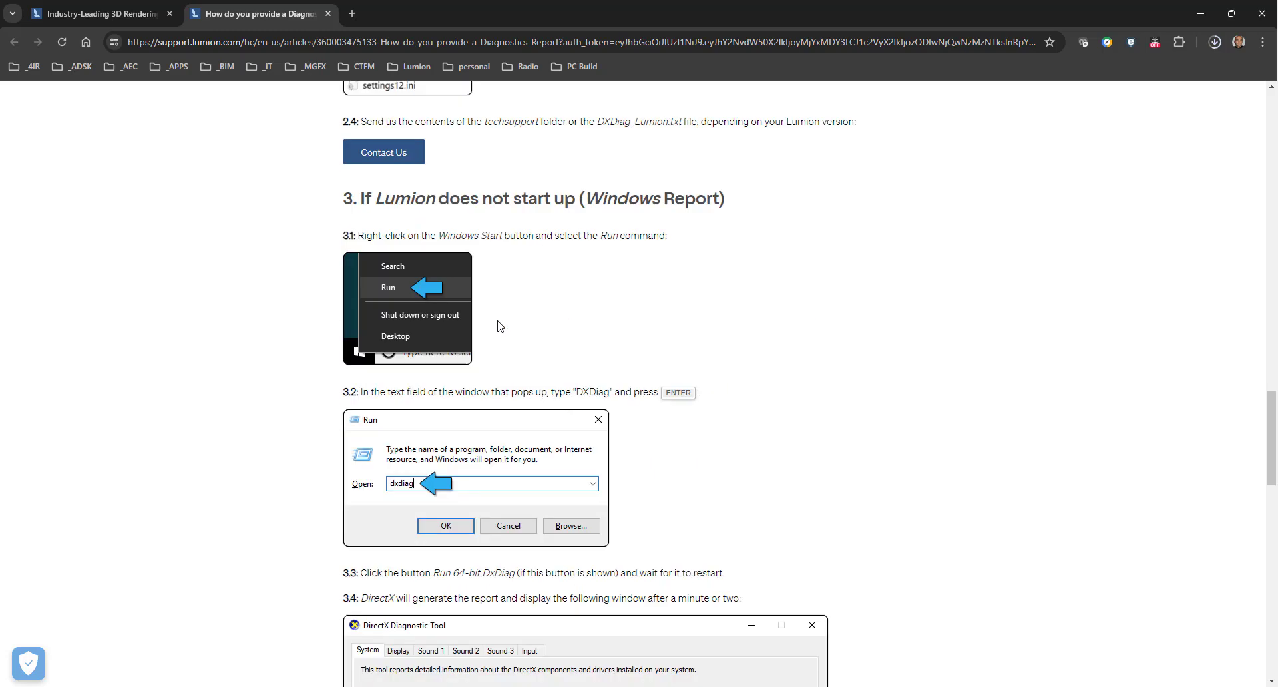
pyautogui.scroll(-3, 420, 358)
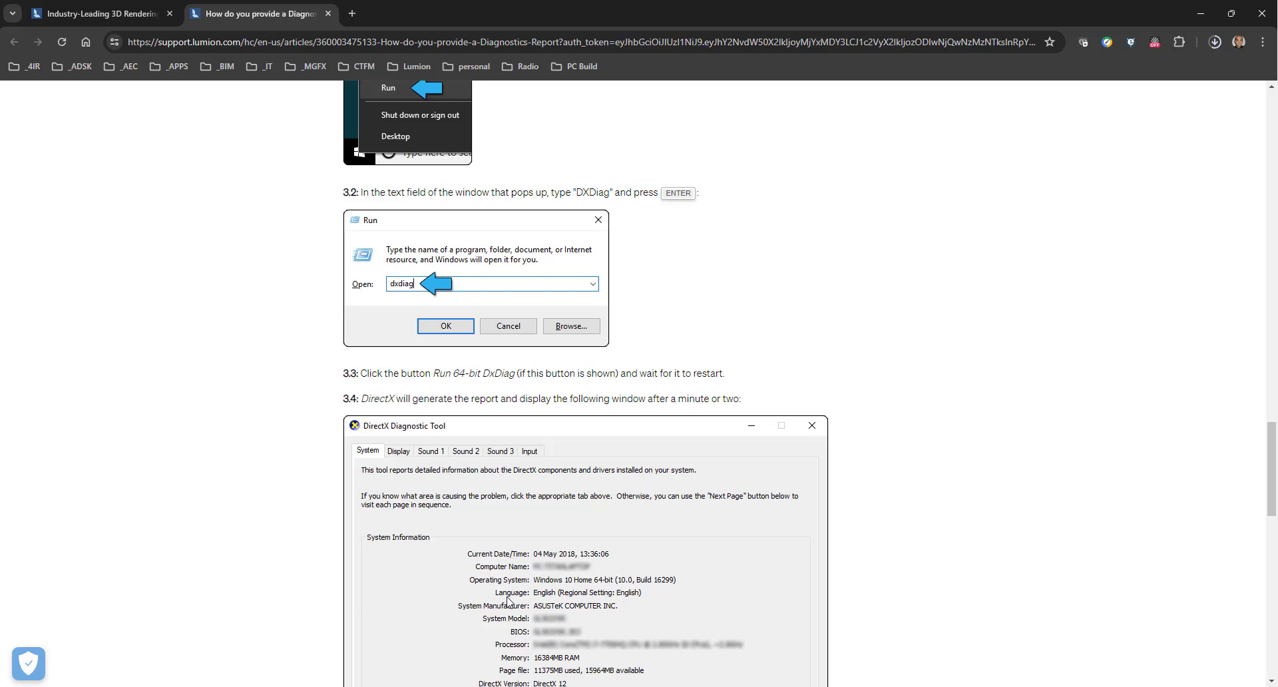
# Step: Launch Command Prompt as administrator from Start search
pyautogui.press('super')
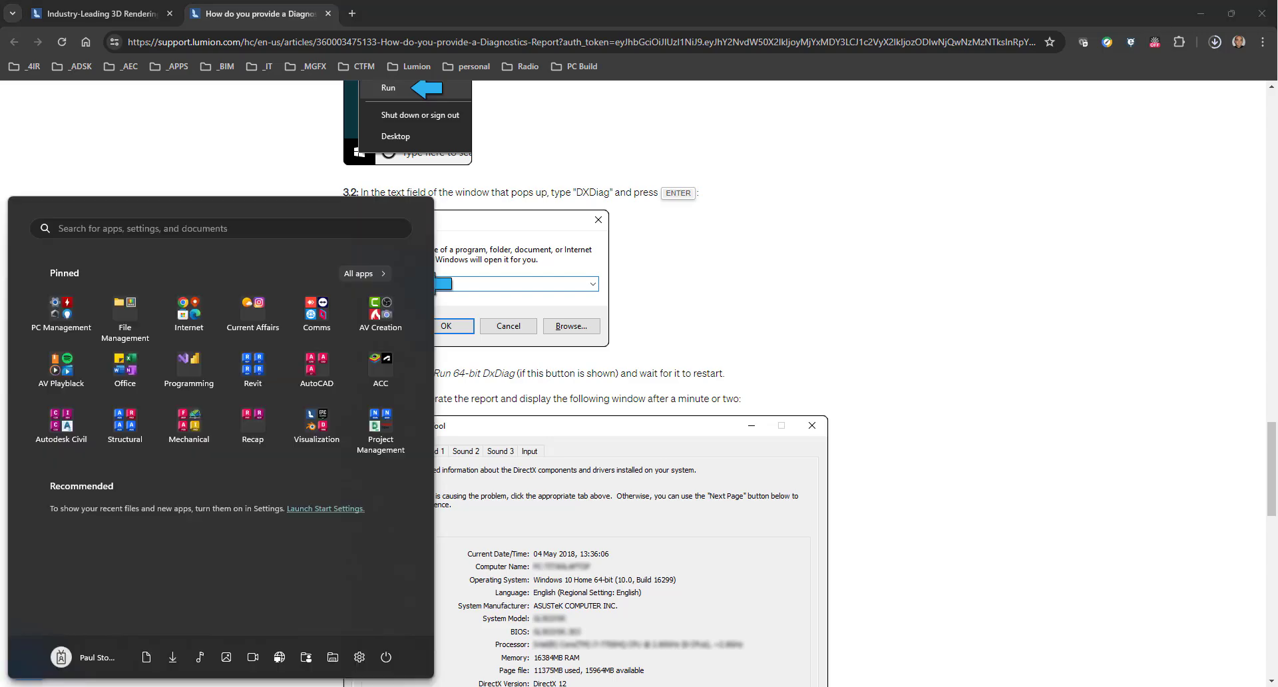
pyautogui.write('cmd')
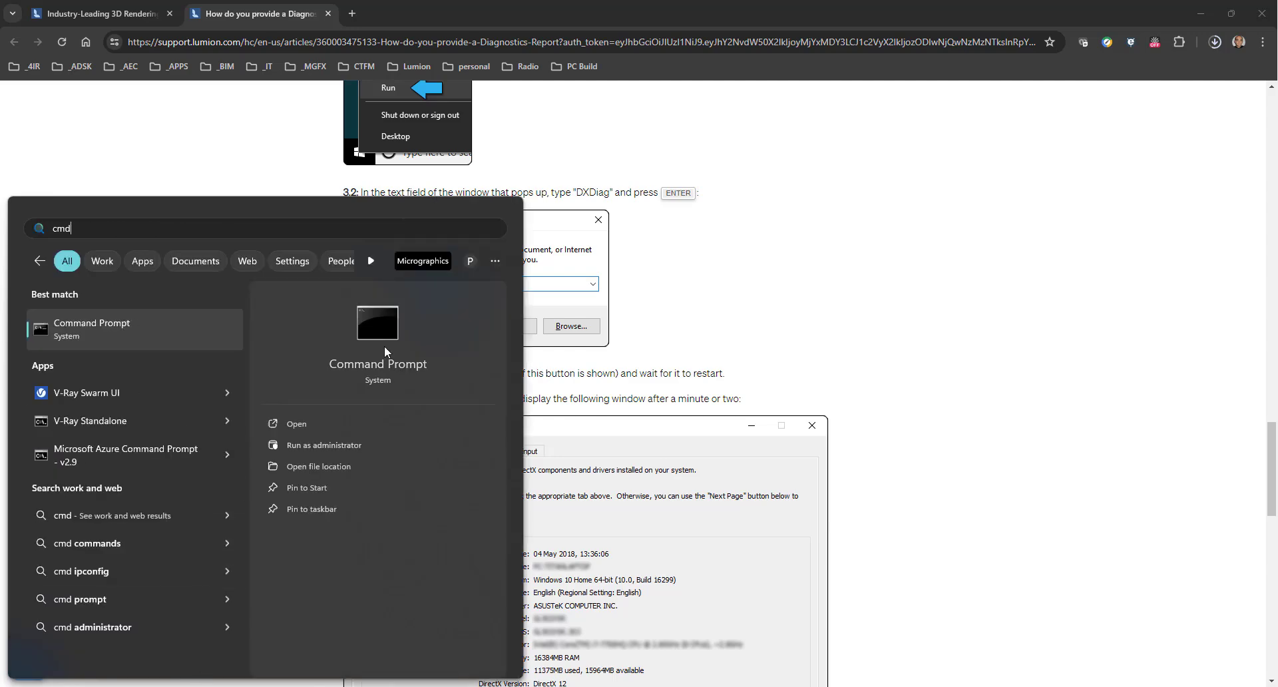
pyautogui.rightClick(385, 365)
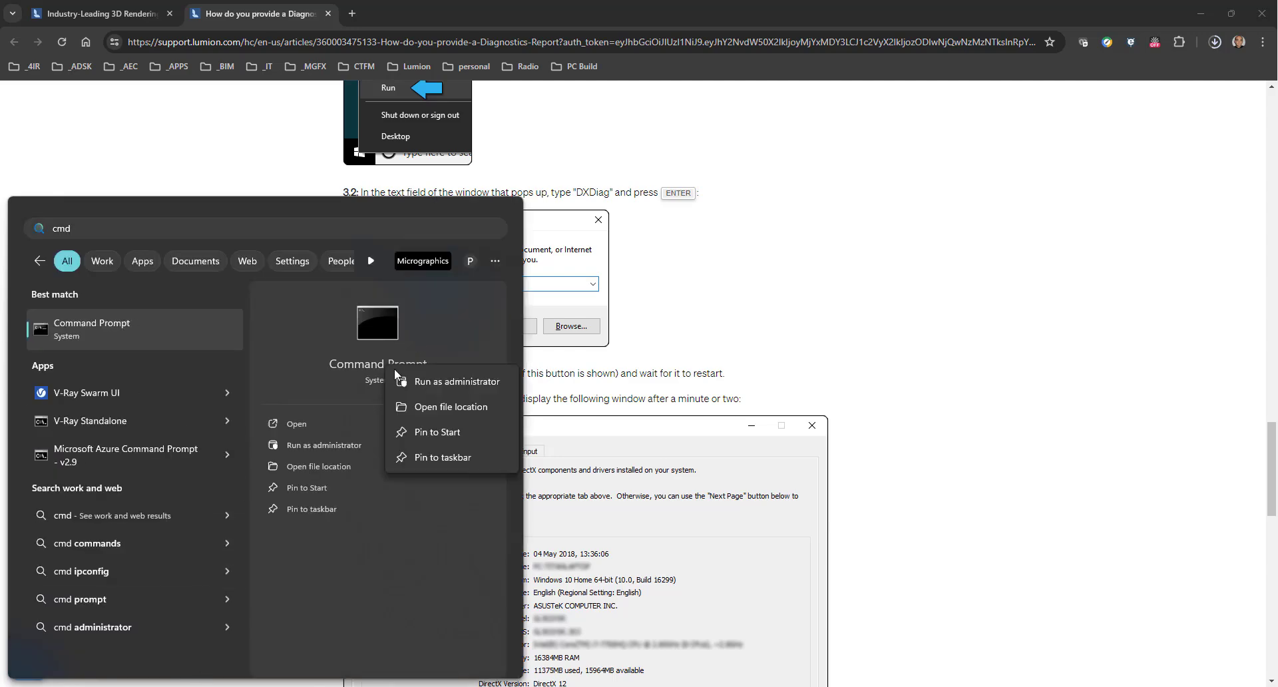
pyautogui.click(443, 381)
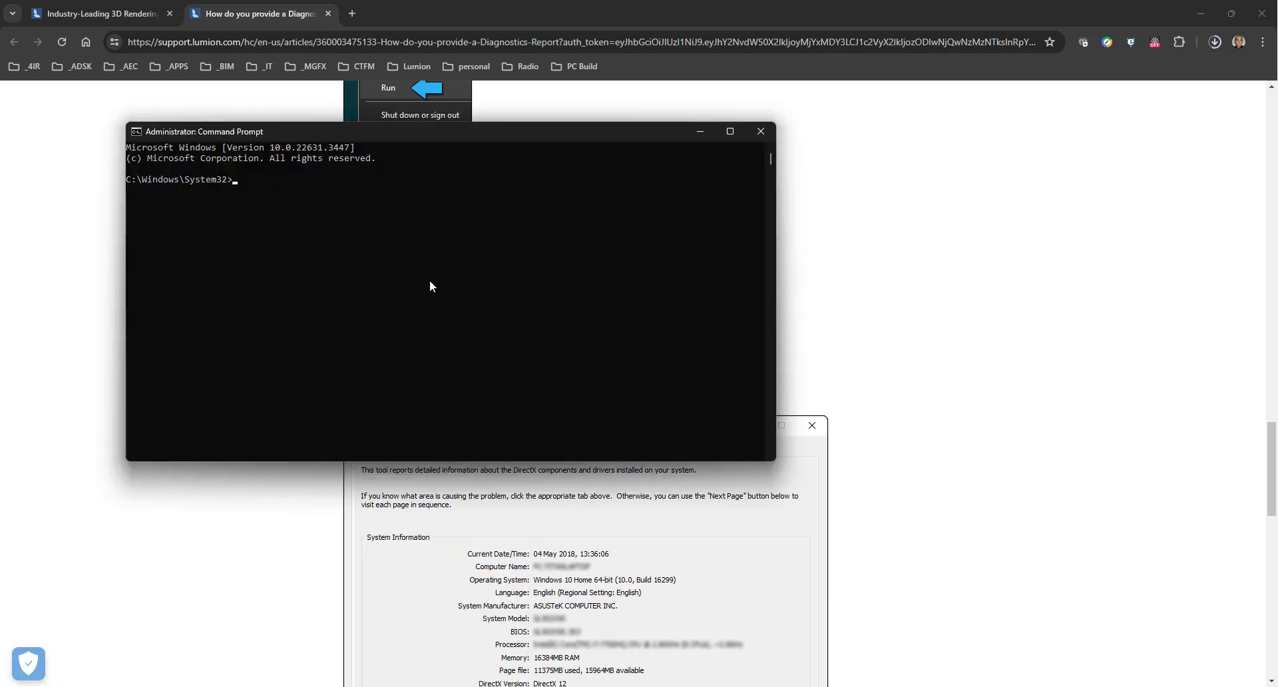
# Step: Run dxdiag to open the DirectX Diagnostic Tool with this PC's system details
pyautogui.write('dxdiag')
pyautogui.press('Return')
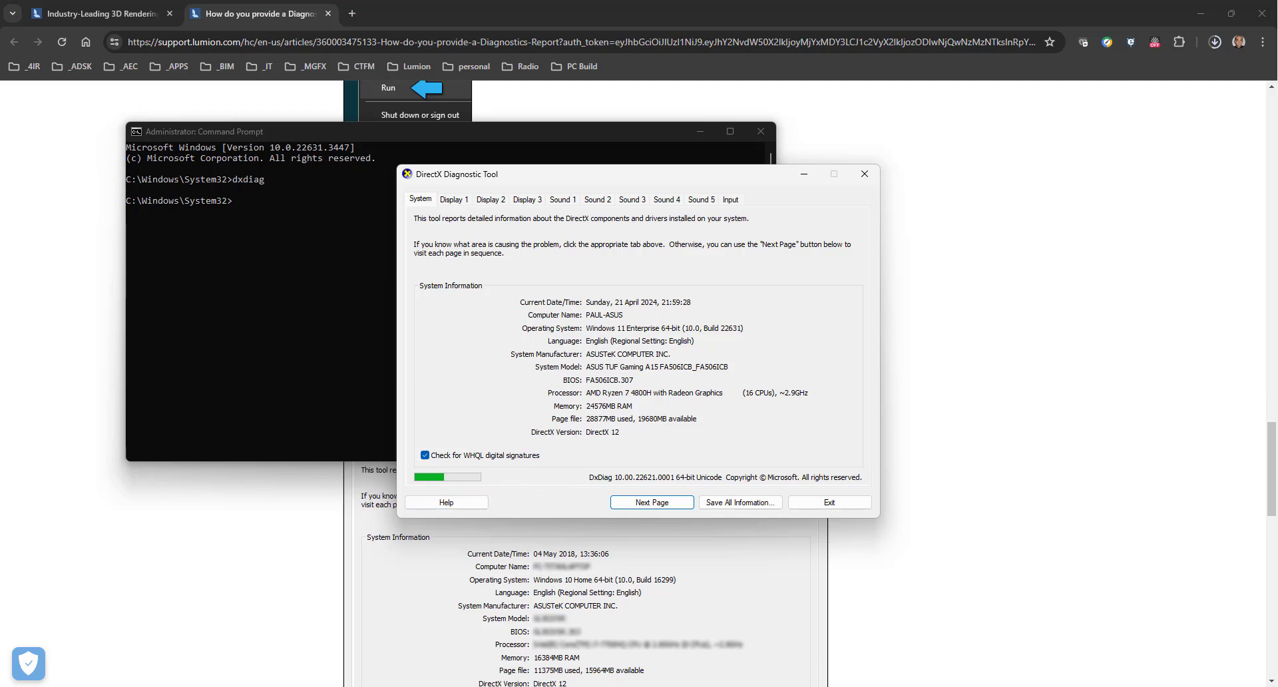
pyautogui.press('super')
# Step: Open System Information and save its report as 'System information File' .nfo in _Lumioninstall
pyautogui.write('syst')
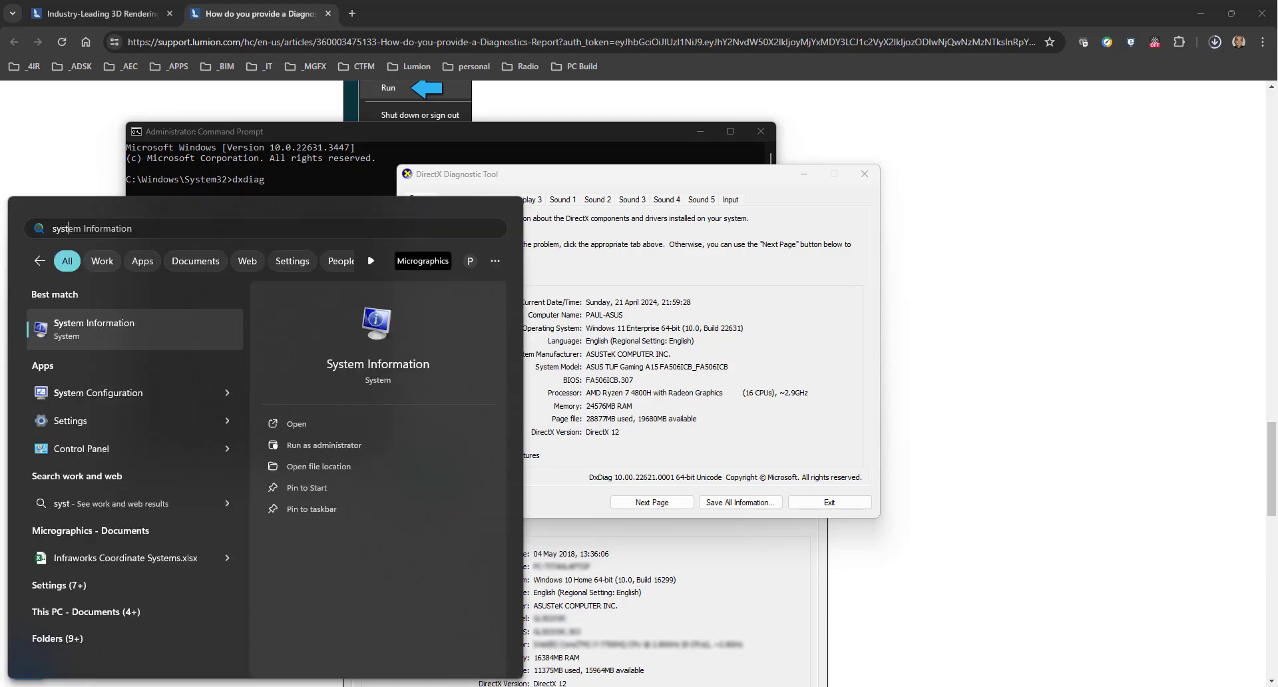
pyautogui.write('em info')
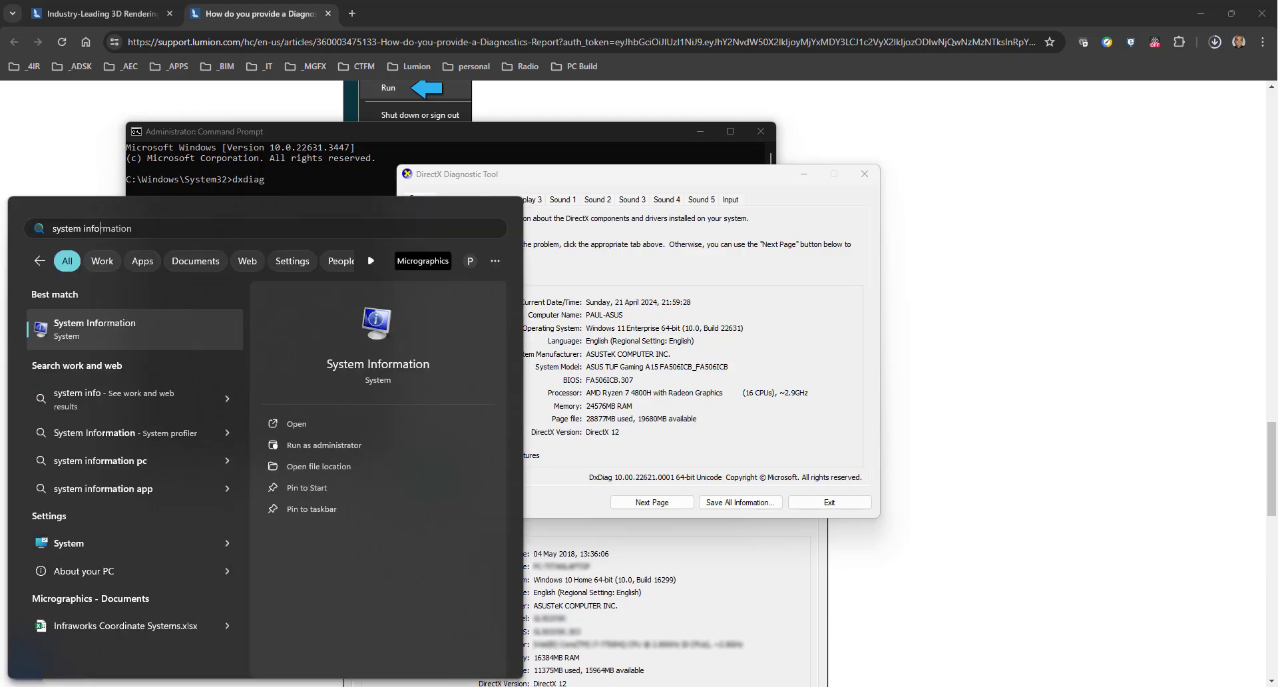
pyautogui.click(383, 374)
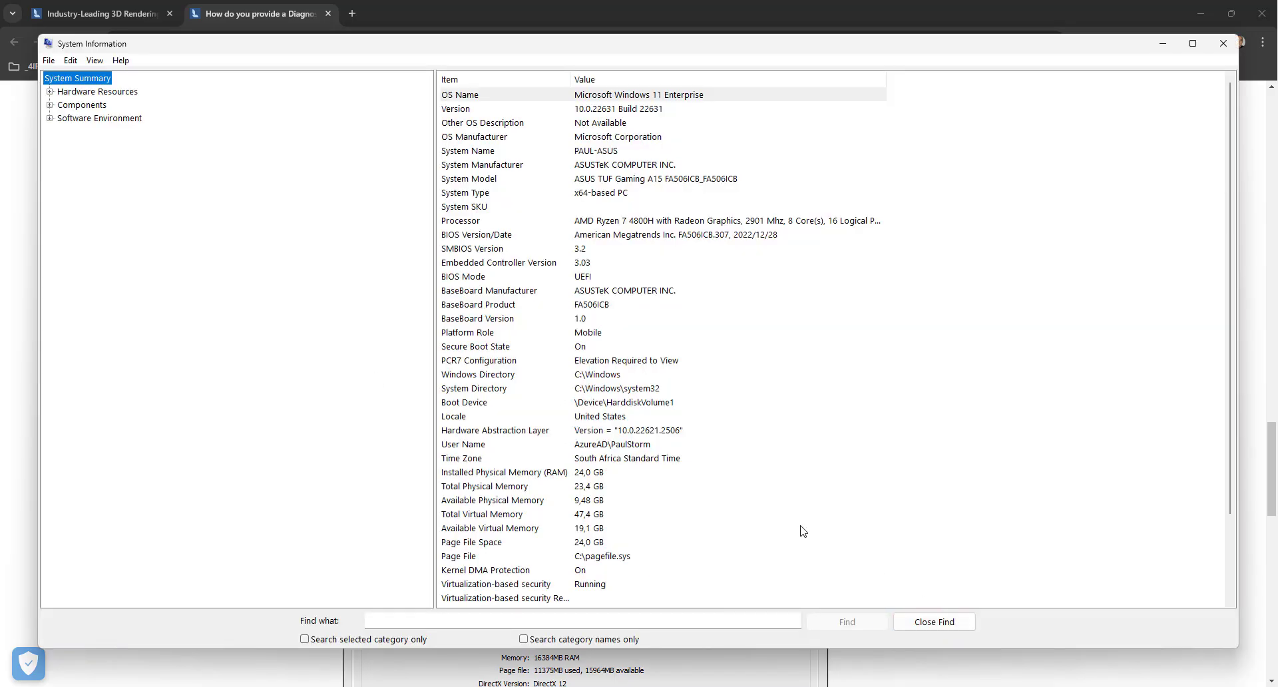
pyautogui.click(49, 60)
pyautogui.click(78, 118)
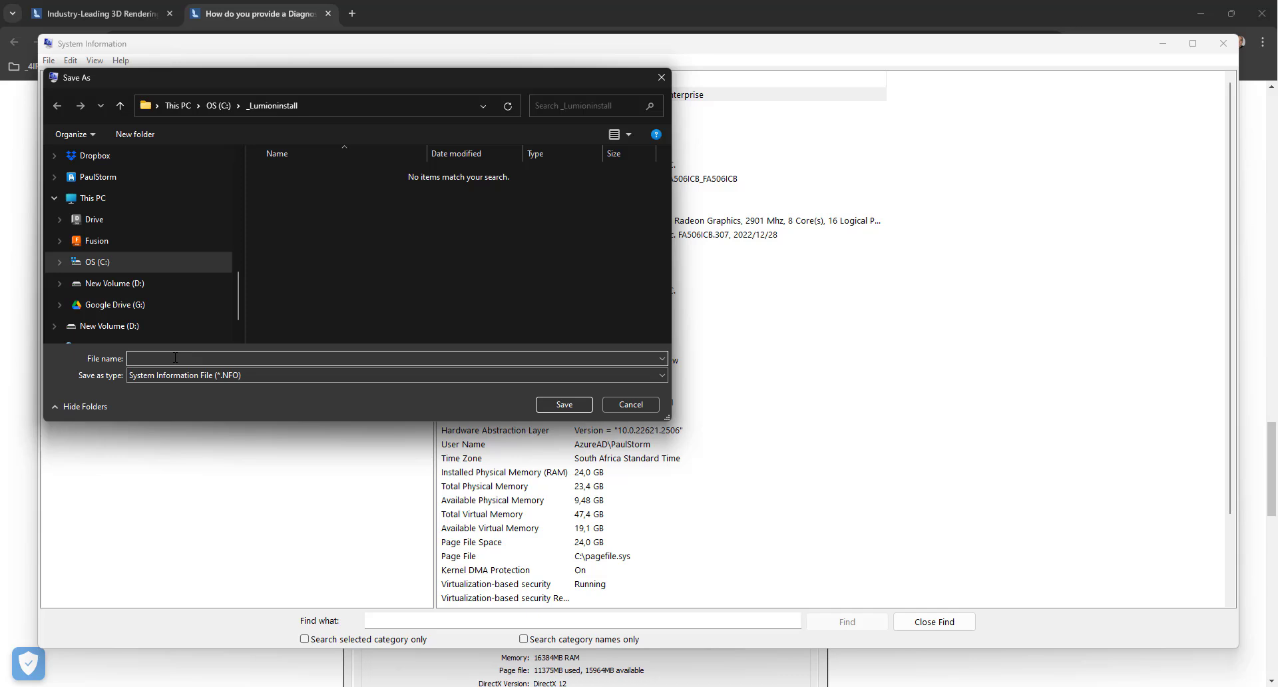
pyautogui.write('System information Foile')
pyautogui.press('Delete')
pyautogui.press('Return')
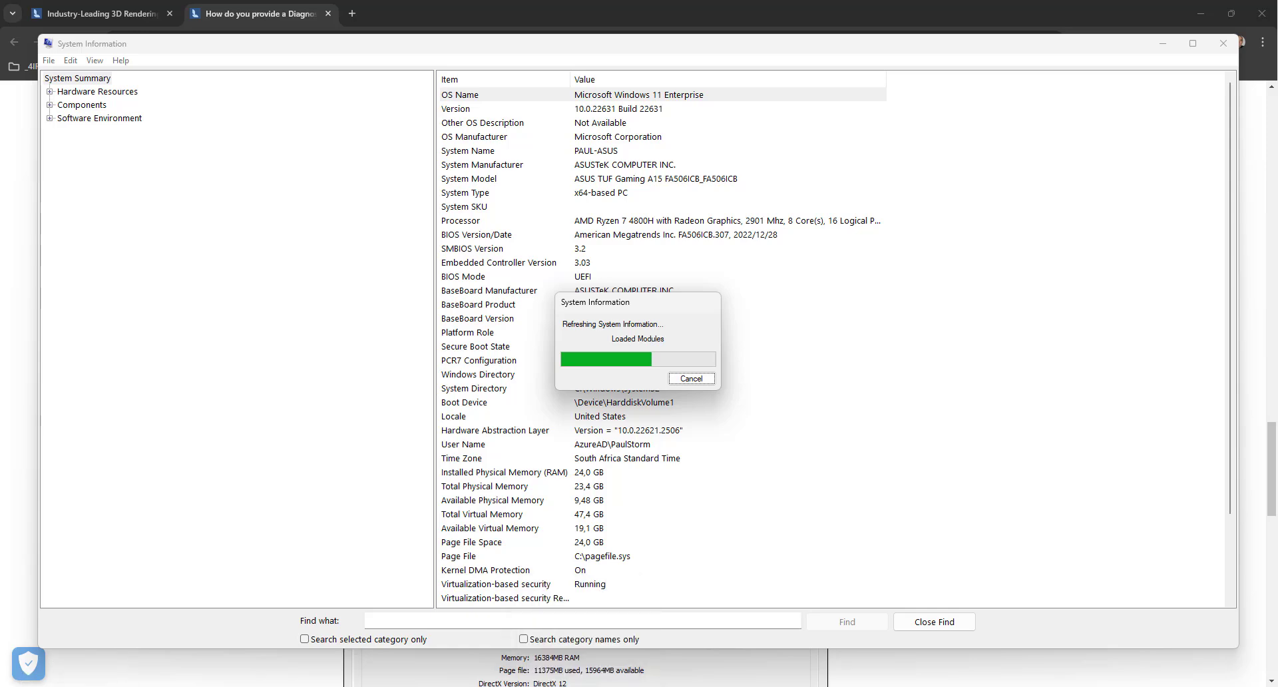
# Step: Search Start for Notepad and bring up its launch options
pyautogui.click(28, 661)
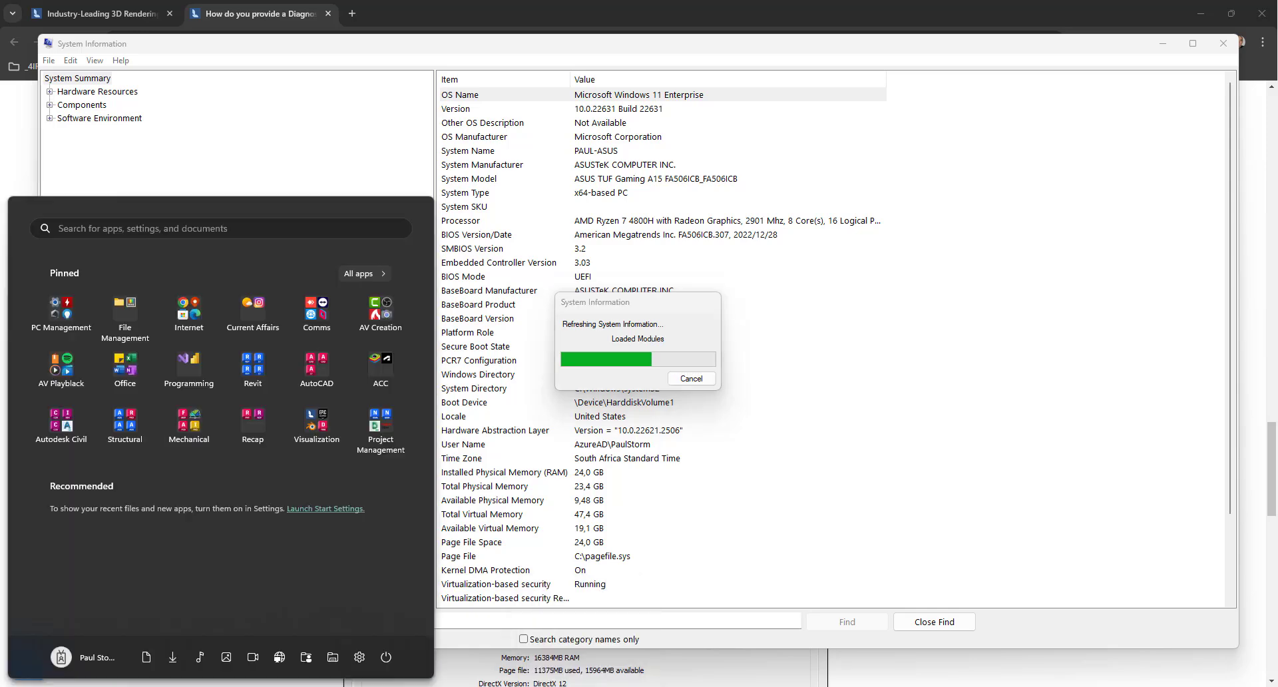
pyautogui.write('note')
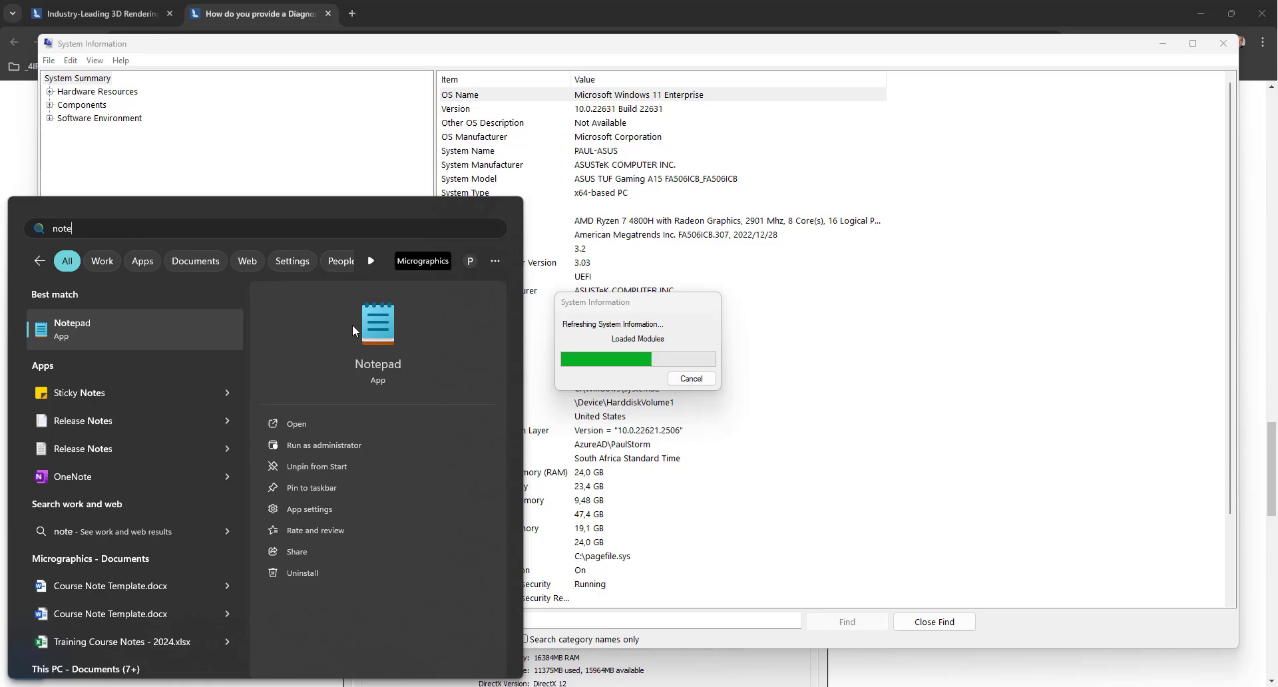
pyautogui.rightClick(407, 360)
# Step: Launch Notepad as administrator and maximize it
pyautogui.click(437, 378)
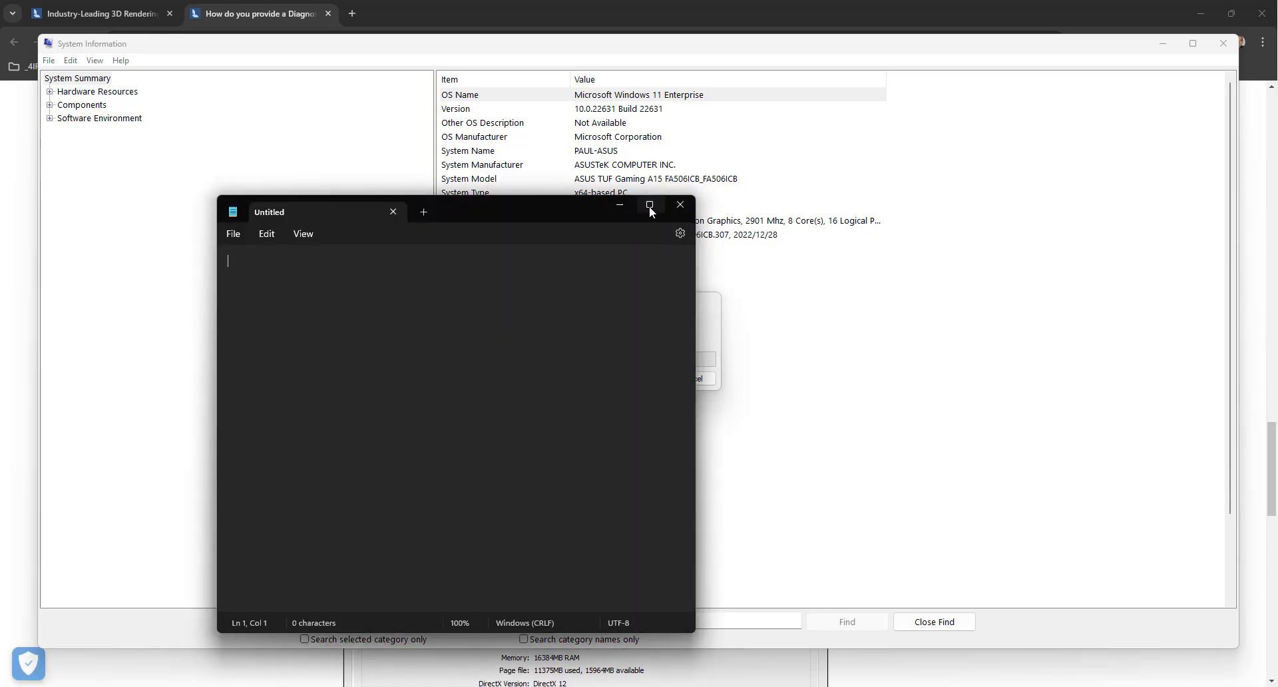
pyautogui.click(649, 204)
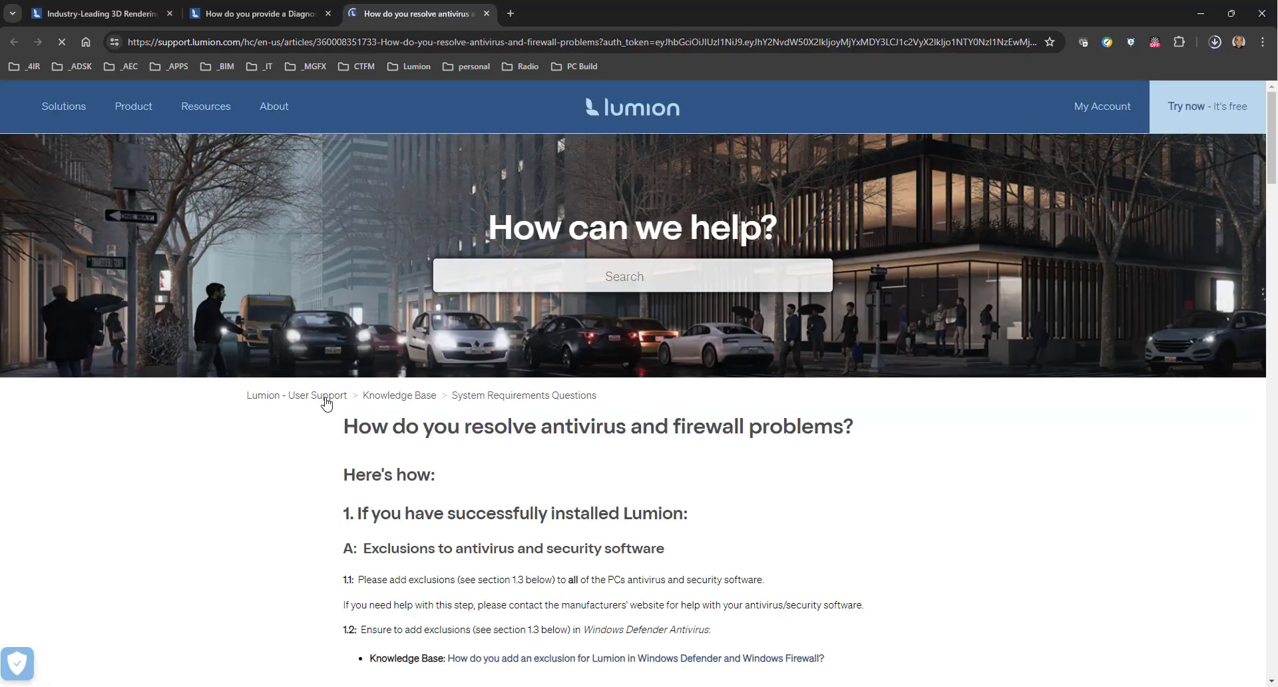
pyautogui.scroll(-10, 319, 426)
# Step: Copy the path C:\Windows\System32\drivers\etc from step 2.3 of the antivirus article
pyautogui.scroll(-5, 318, 439)
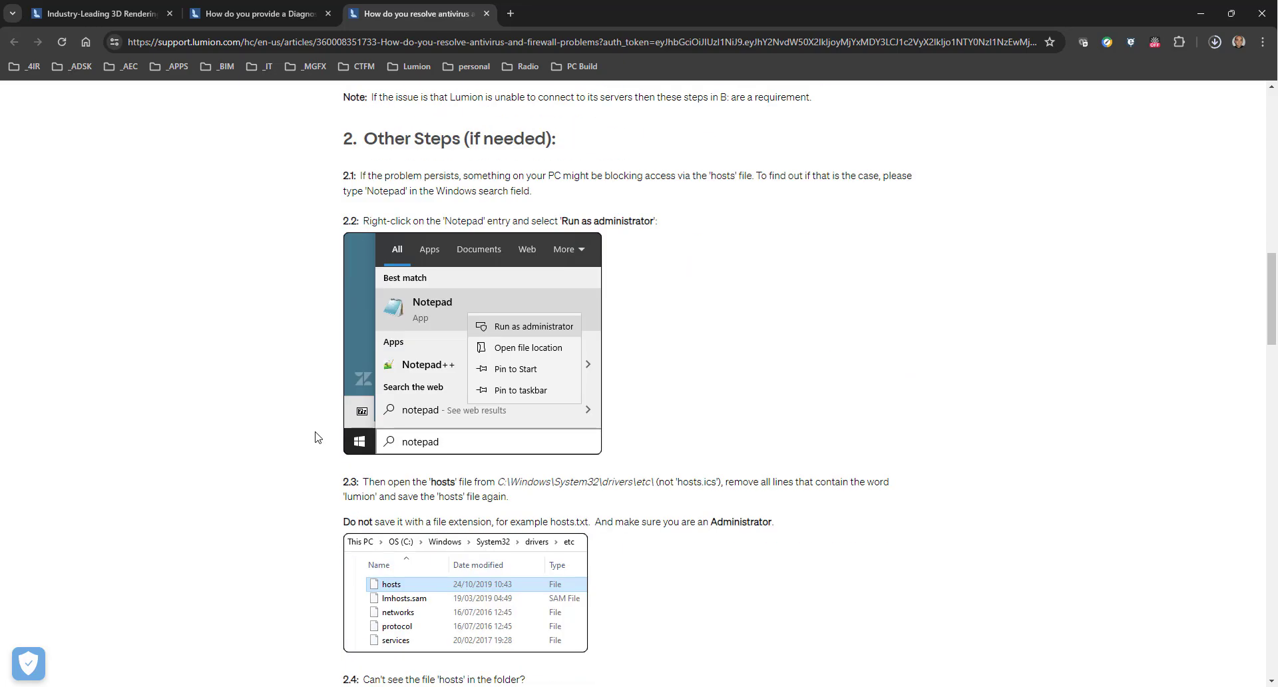
pyautogui.scroll(-1, 636, 473)
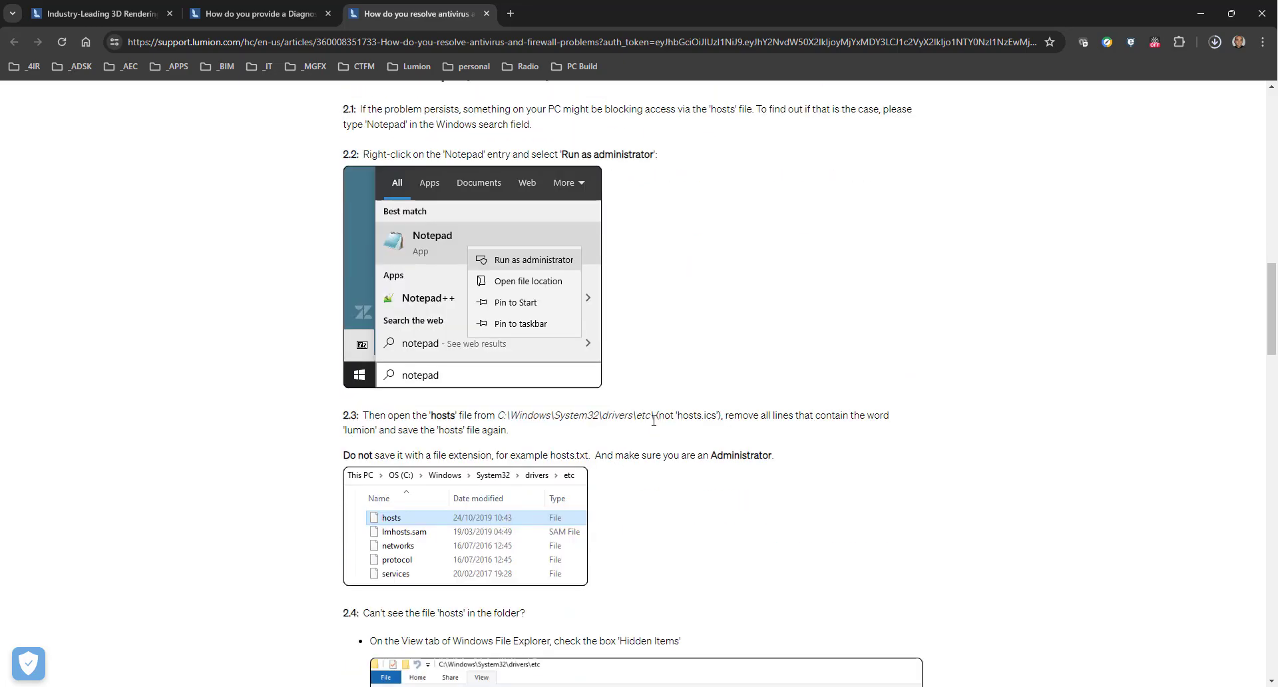
pyautogui.moveTo(652, 416); pyautogui.dragTo(497, 424)
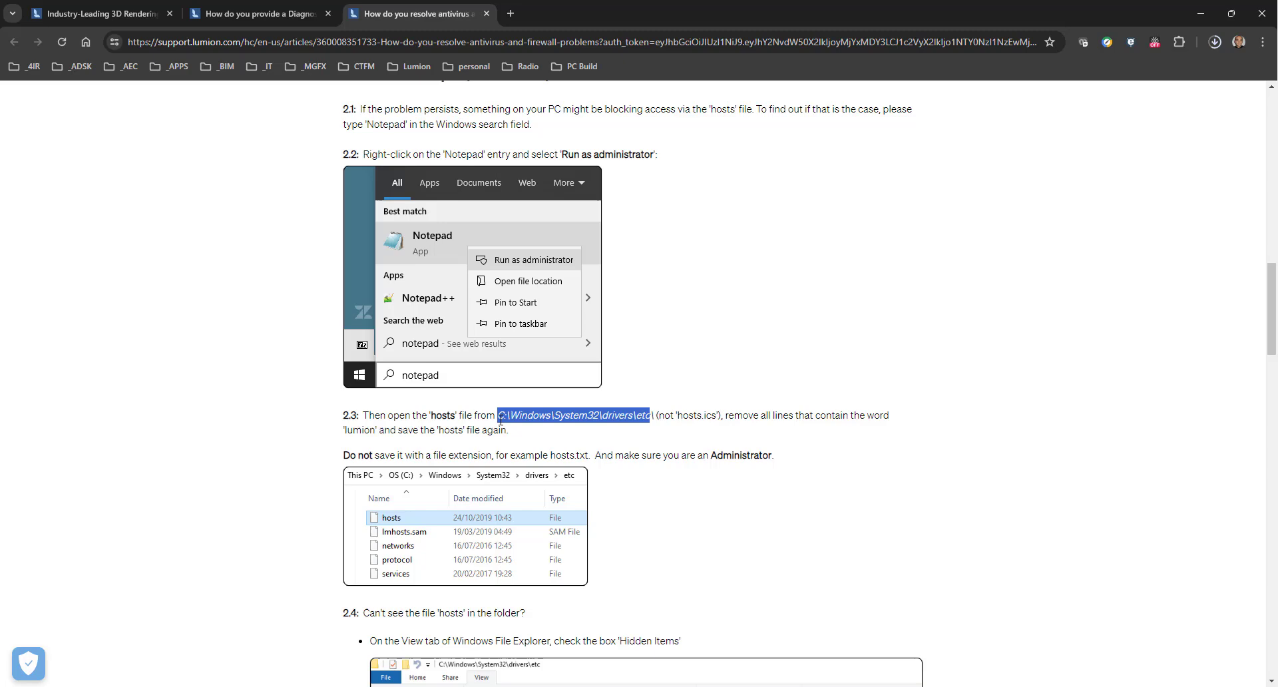
pyautogui.rightClick(540, 418)
pyautogui.click(567, 433)
pyautogui.hotkey('alt', 'Tab')
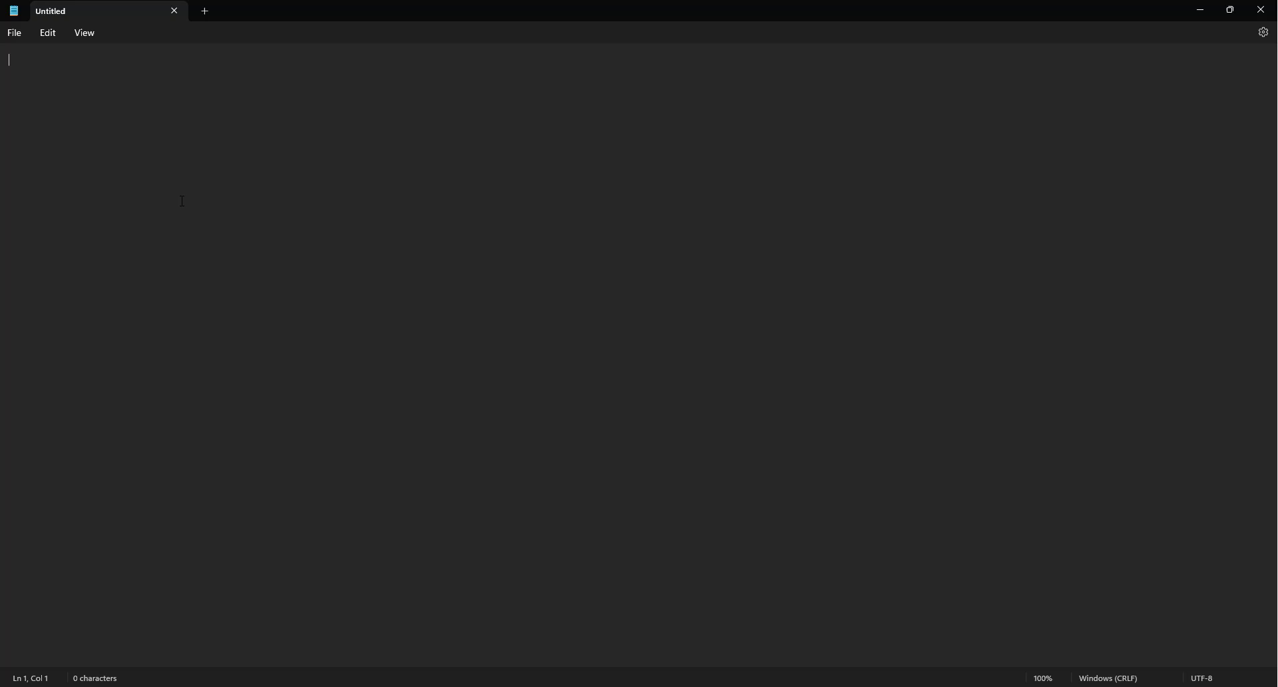
# Step: Browse the Open dialog to C:\Windows\System32\drivers\etc, listing all file types
pyautogui.click(13, 34)
pyautogui.click(34, 105)
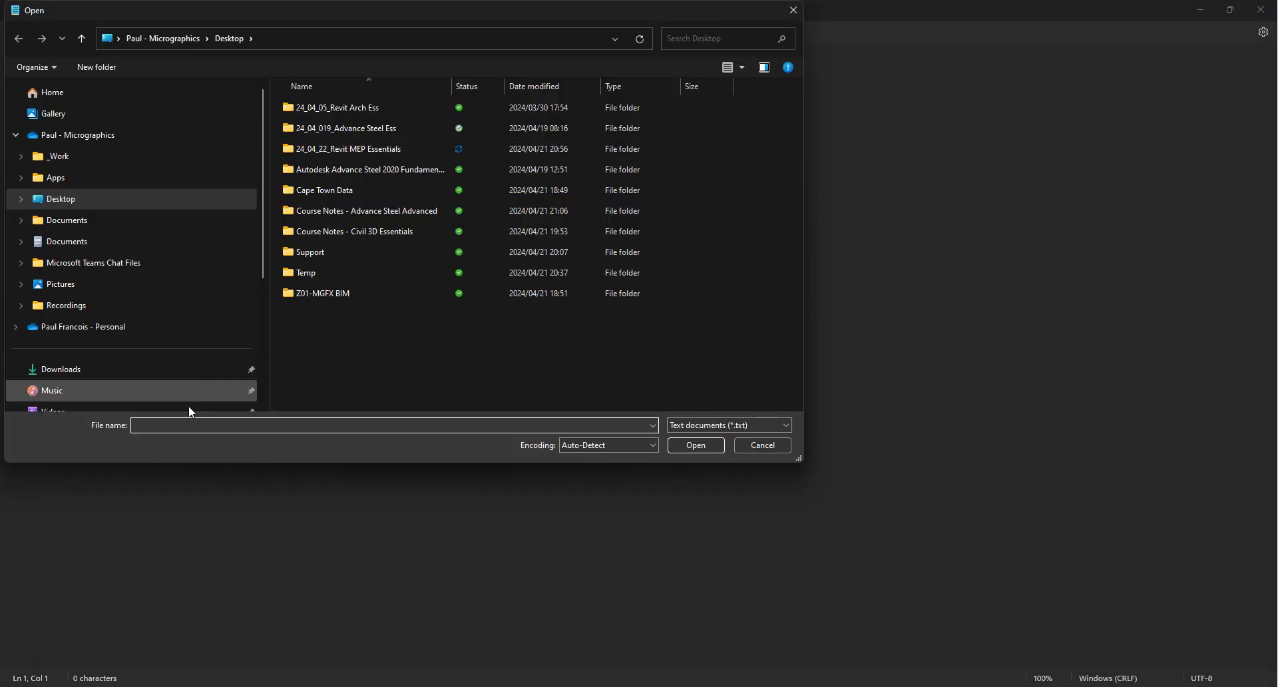
pyautogui.click(173, 424)
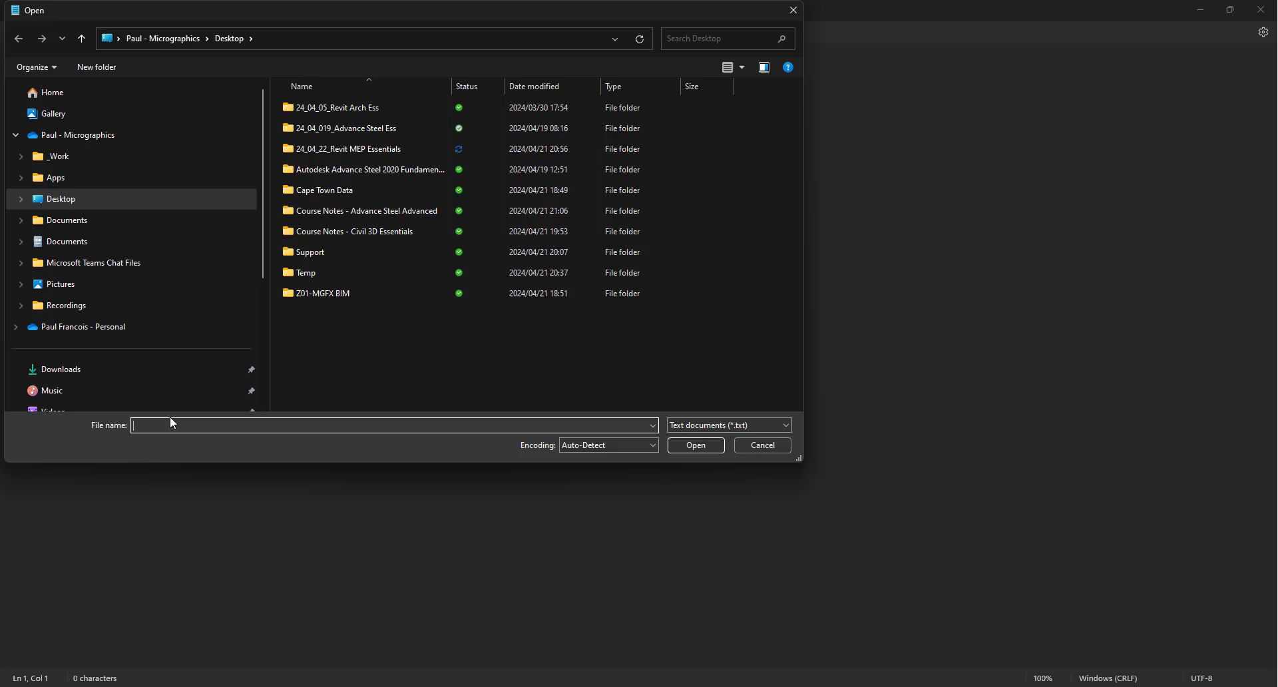
pyautogui.hotkey('ctrl', 'v')
pyautogui.press('Return')
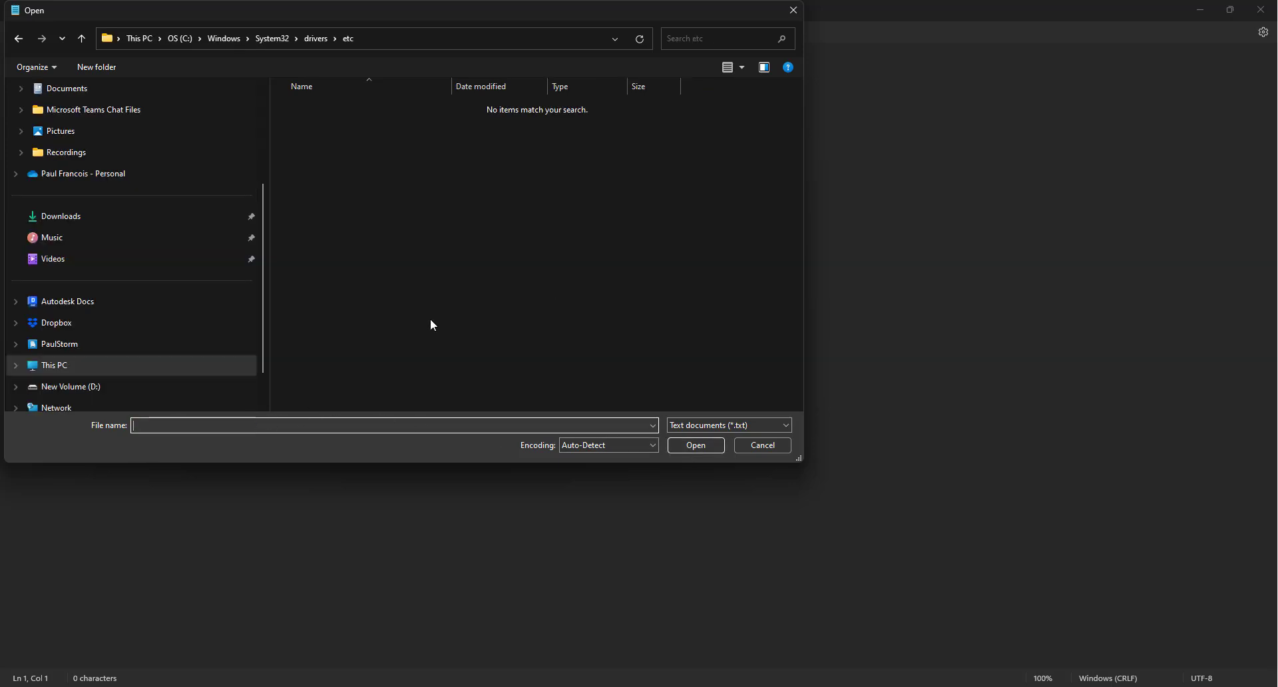
pyautogui.click(757, 426)
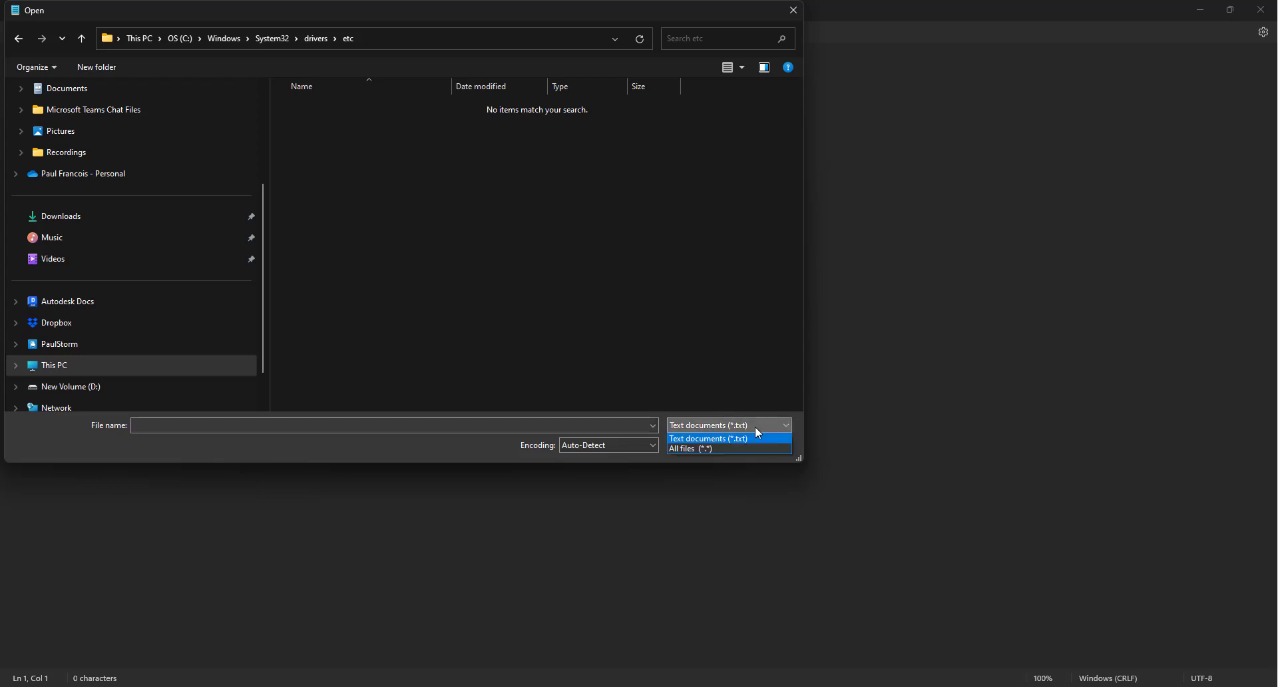
pyautogui.click(707, 450)
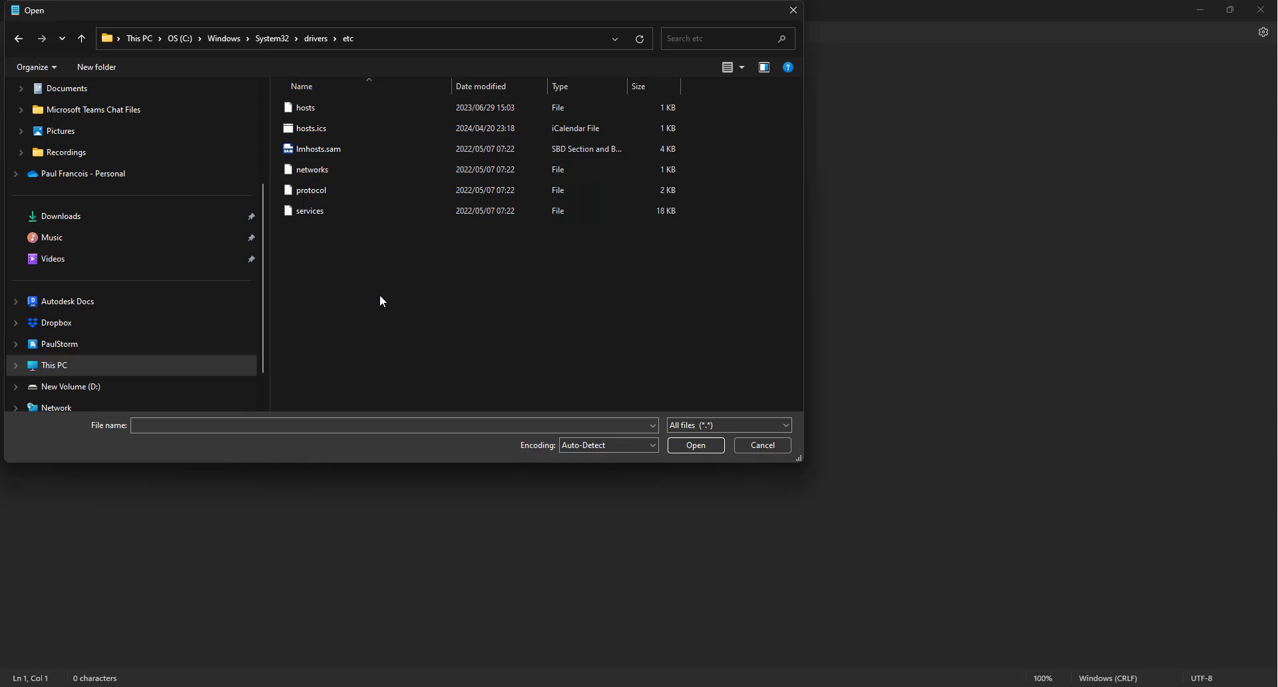
# Step: Recheck the support article, then open the hosts file in Notepad
pyautogui.hotkey('alt', 'Tab')
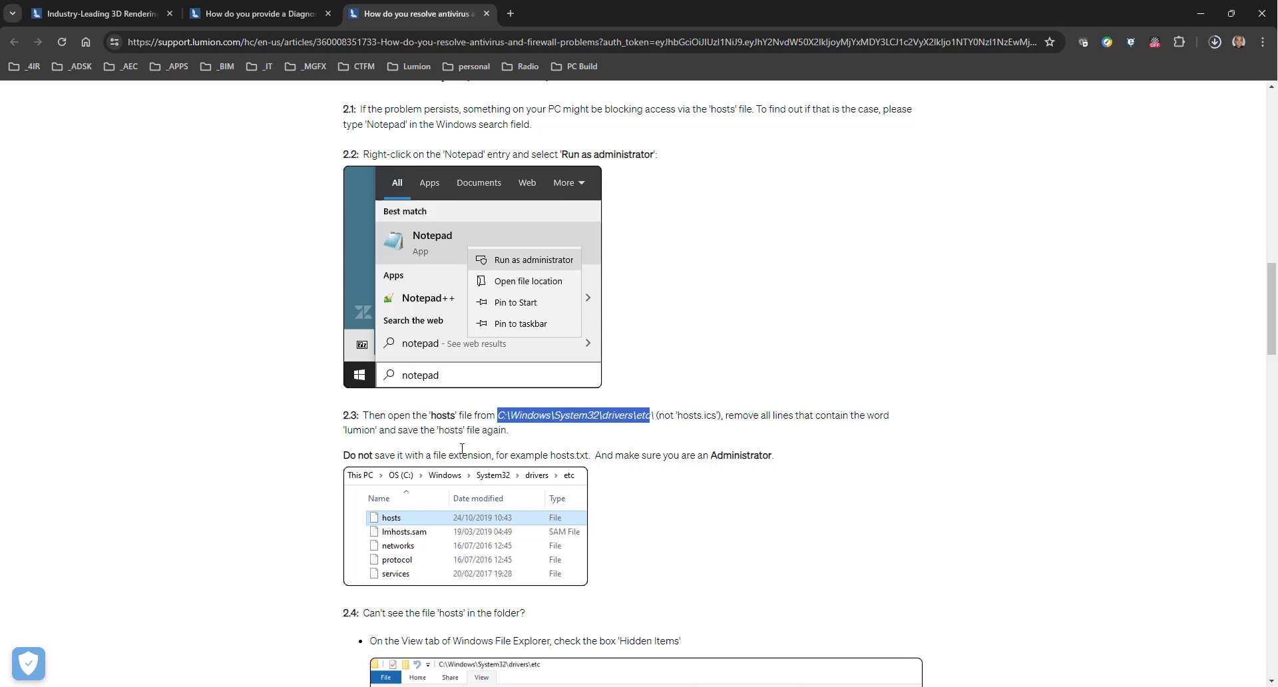
pyautogui.scroll(-5, 453, 425)
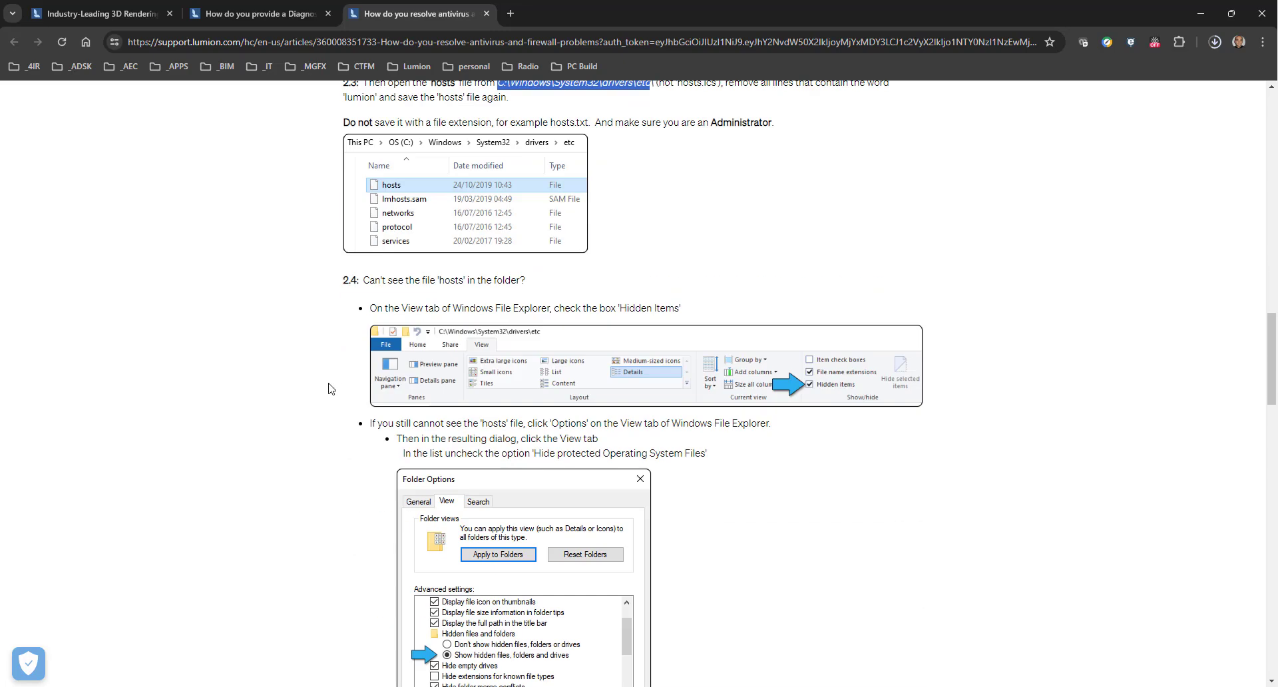
pyautogui.scroll(-10, 328, 389)
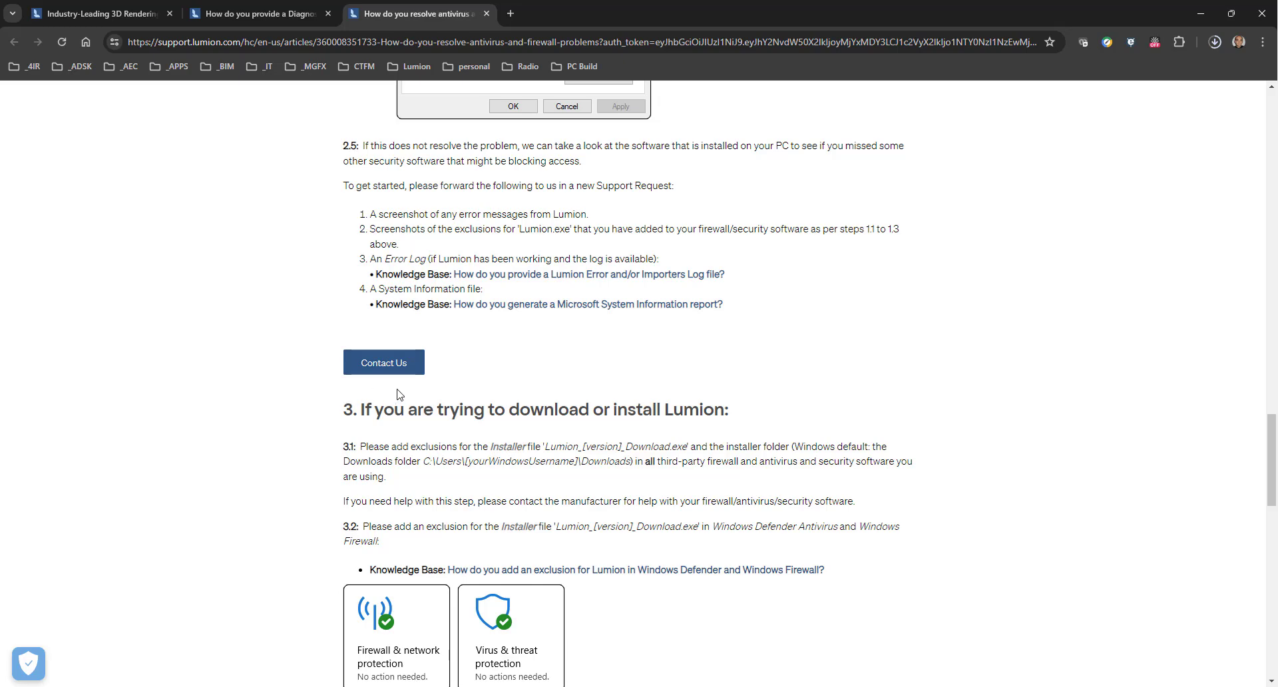
pyautogui.hotkey('alt', 'Tab')
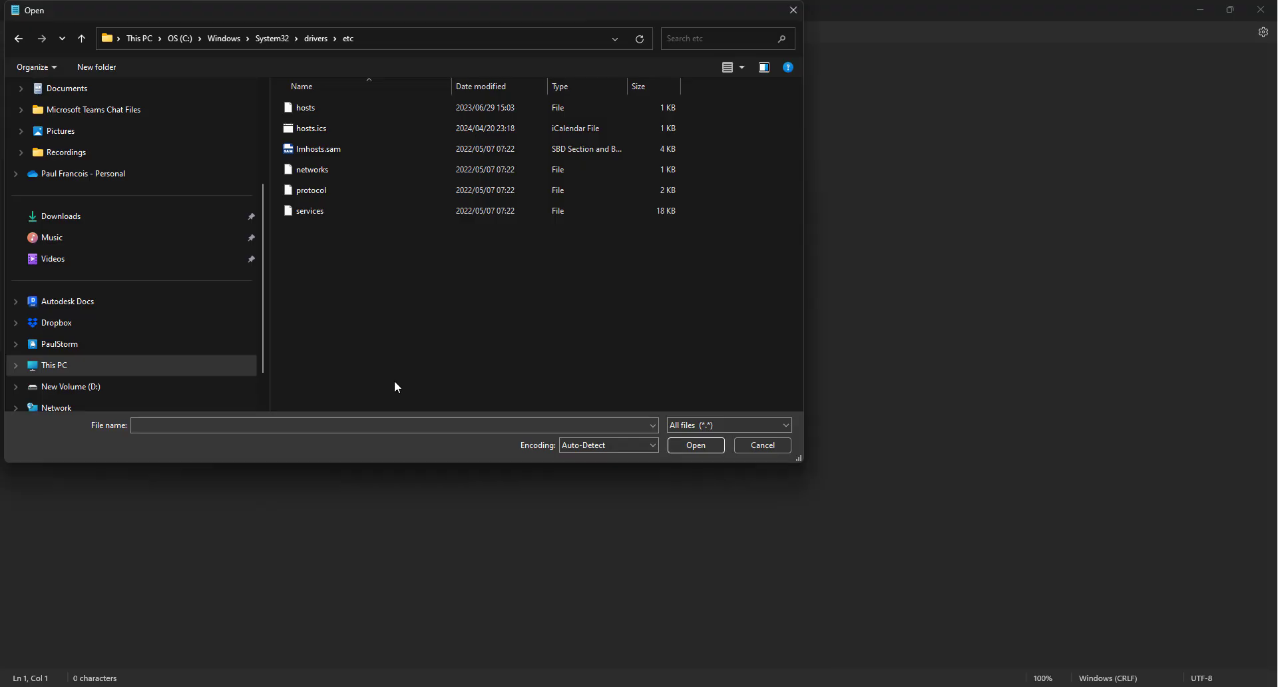
pyautogui.click(304, 106)
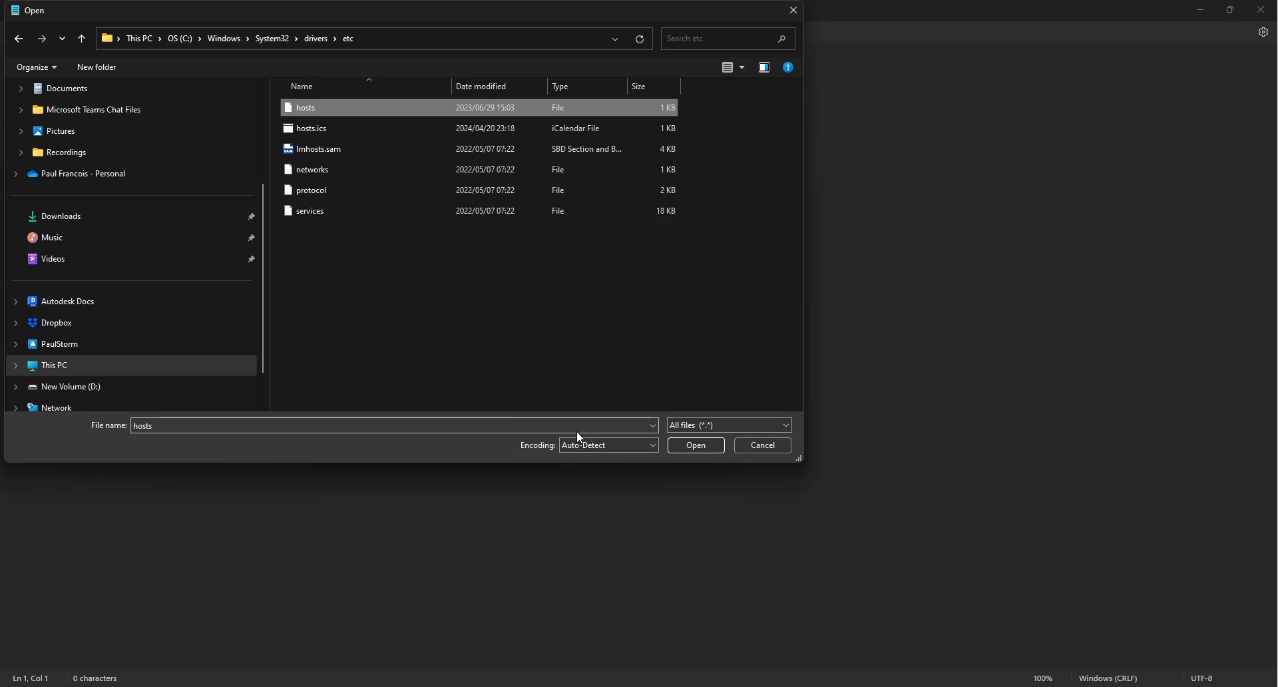
pyautogui.click(697, 446)
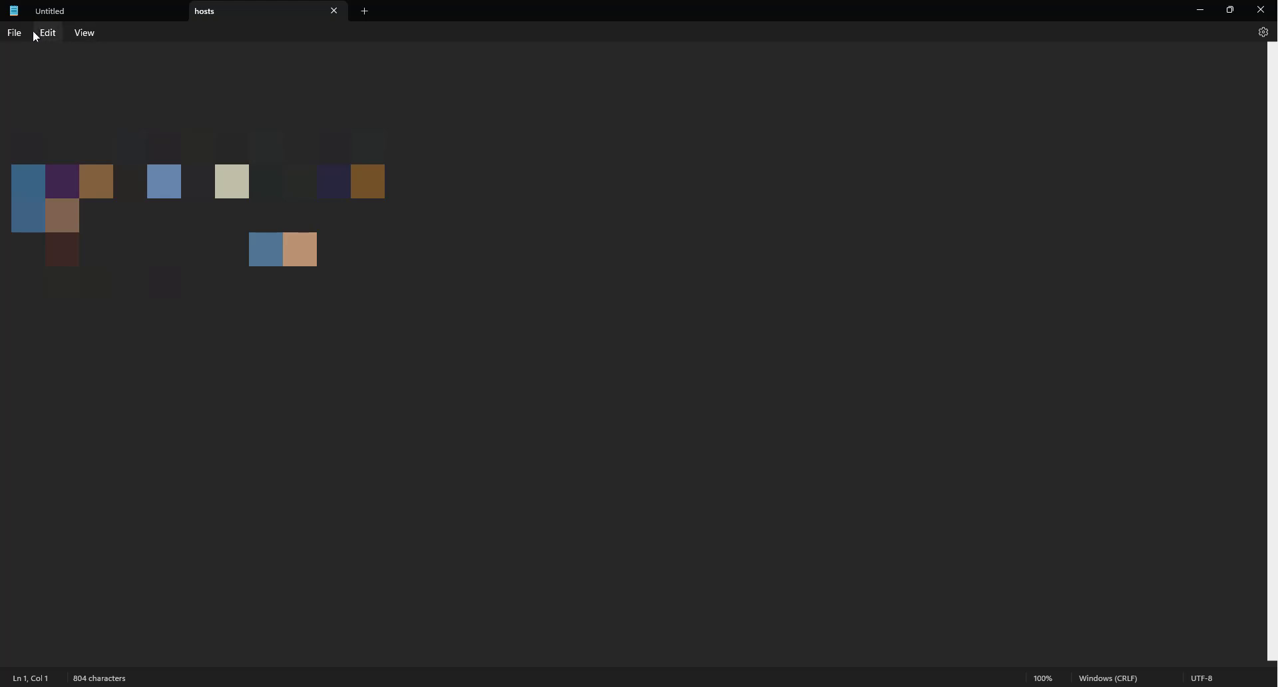
# Step: Start Save As for the hosts file with the file type set to All files
pyautogui.click(14, 32)
pyautogui.press('Escape')
pyautogui.hotkey('ctrl', 'shift', 's')
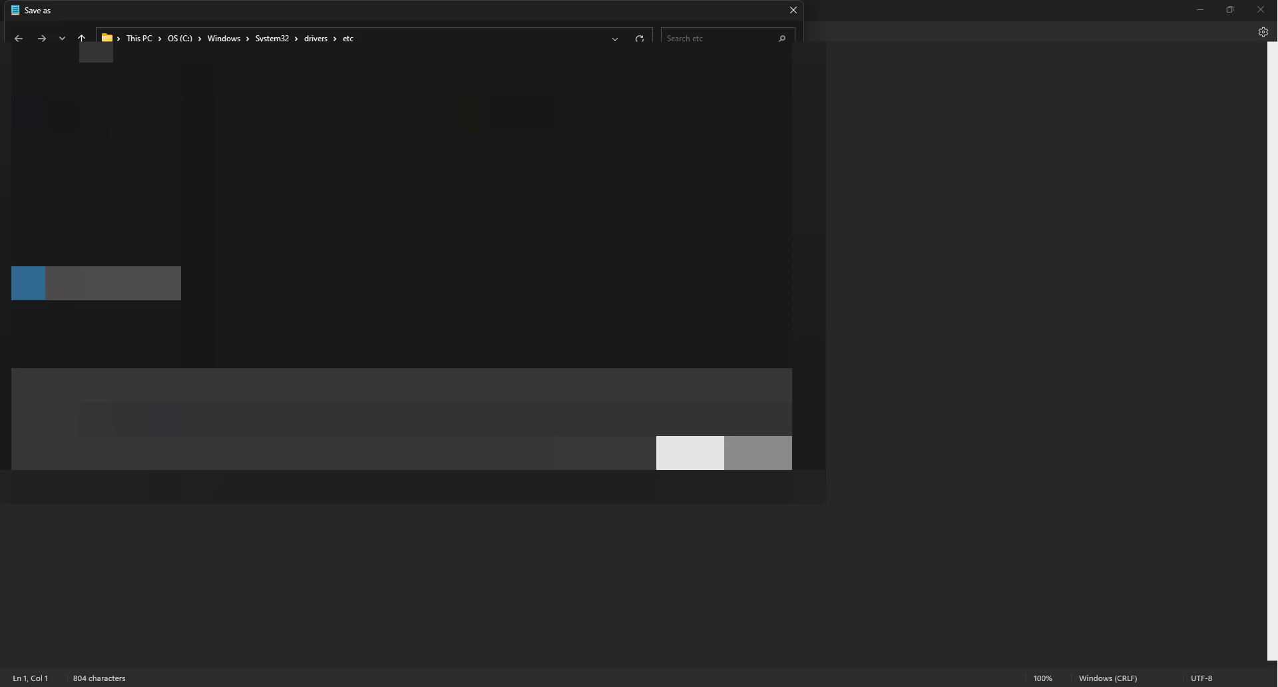
pyautogui.scroll(3, 100, 220)
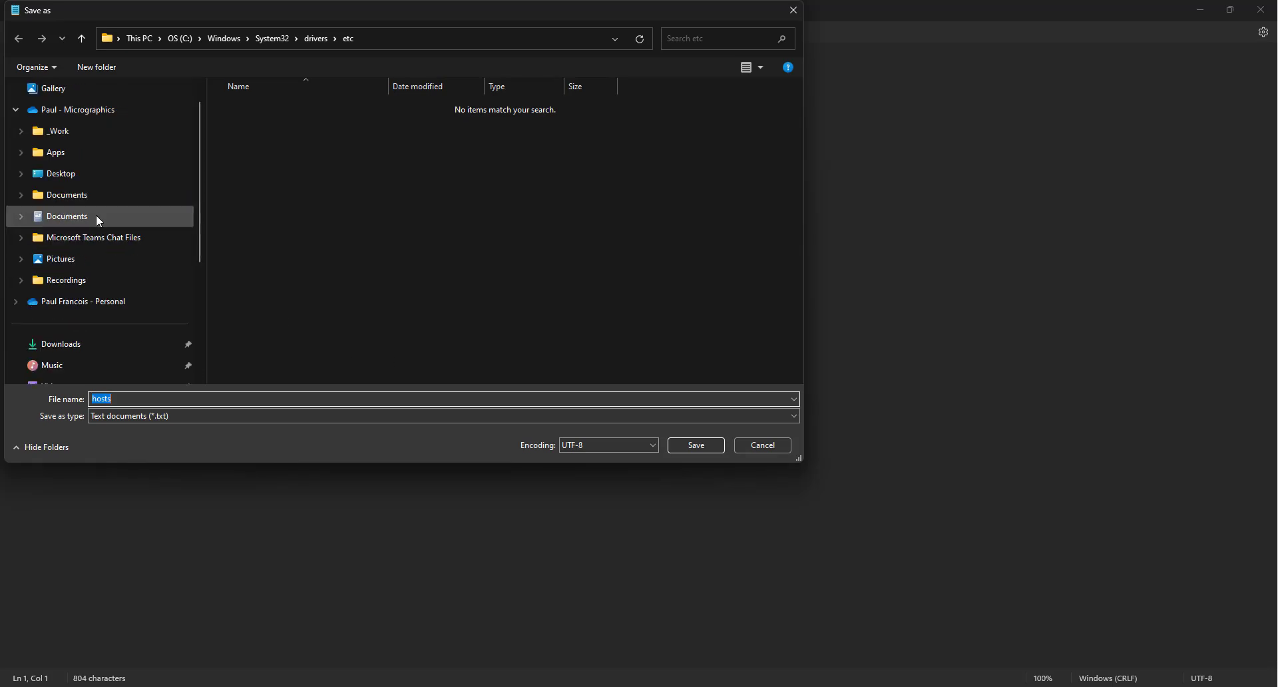
pyautogui.scroll(1, 97, 220)
pyautogui.scroll(-3, 95, 280)
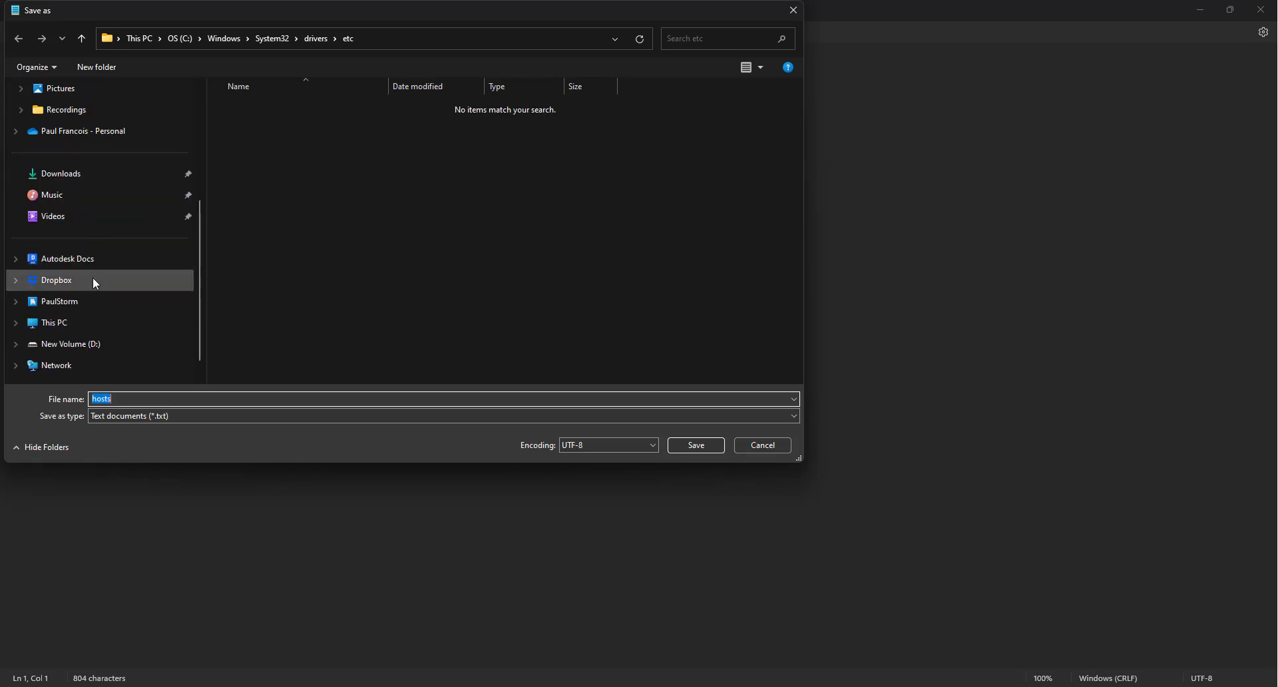
pyautogui.scroll(3, 93, 267)
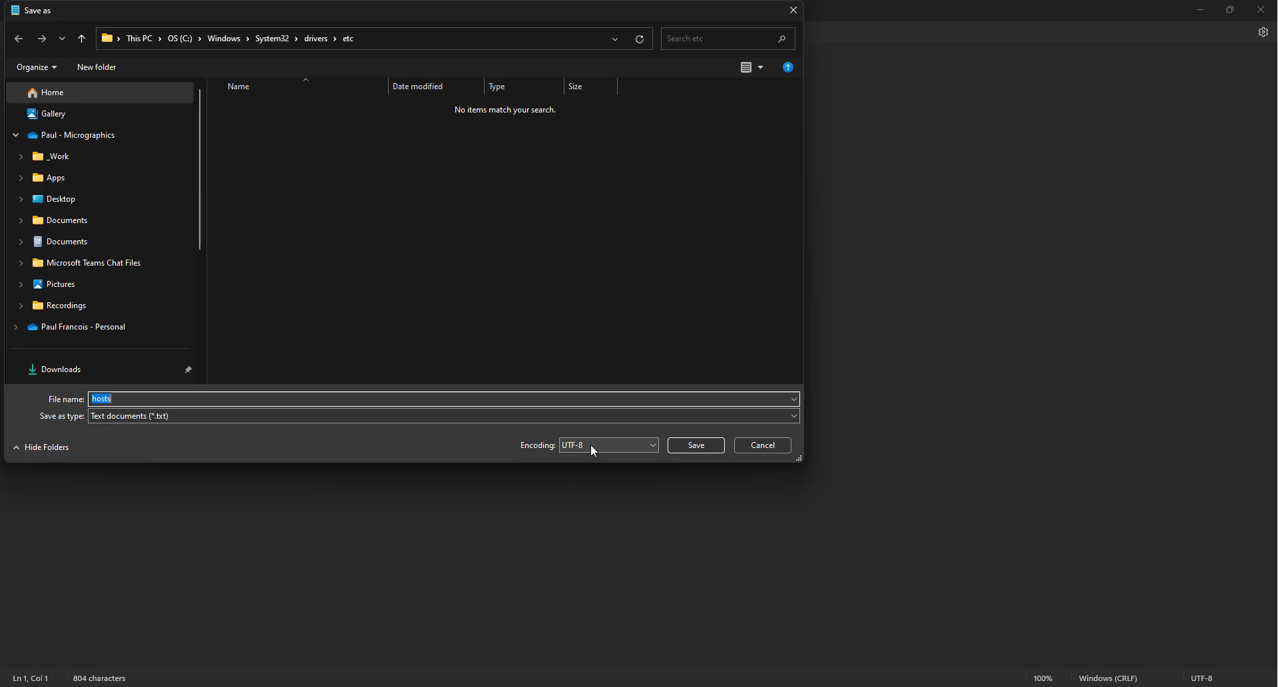
pyautogui.click(208, 417)
pyautogui.click(170, 429)
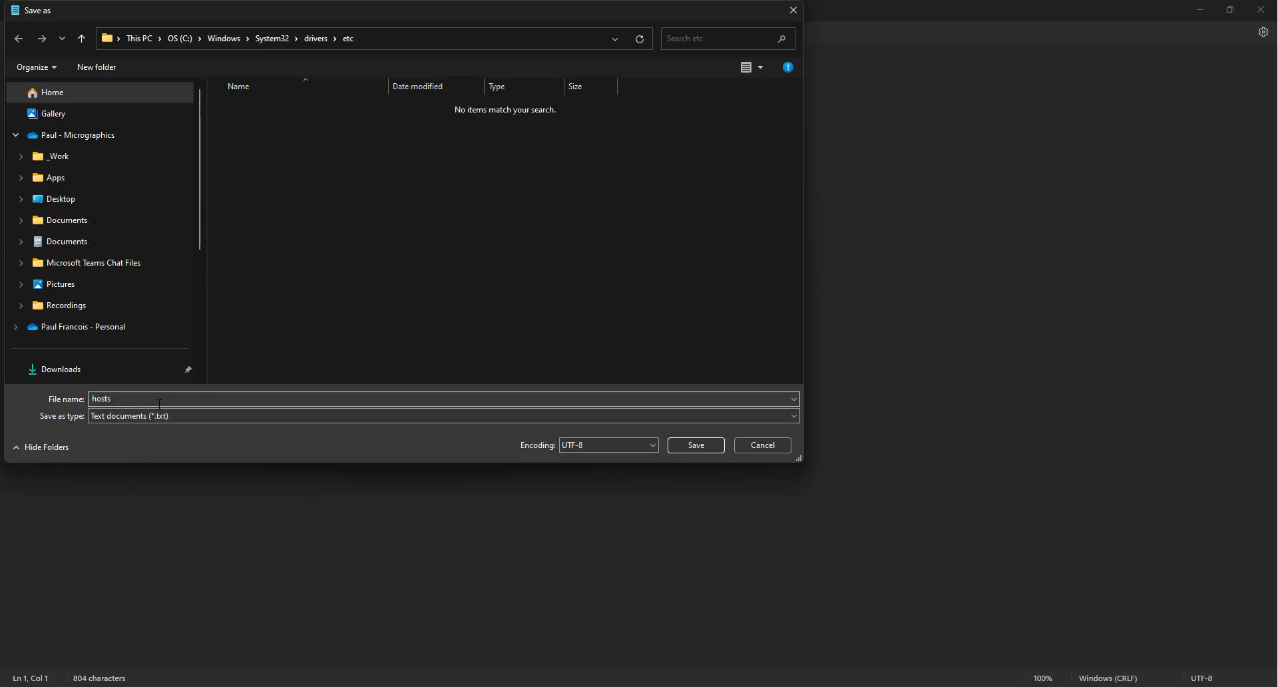
pyautogui.click(181, 415)
pyautogui.click(153, 439)
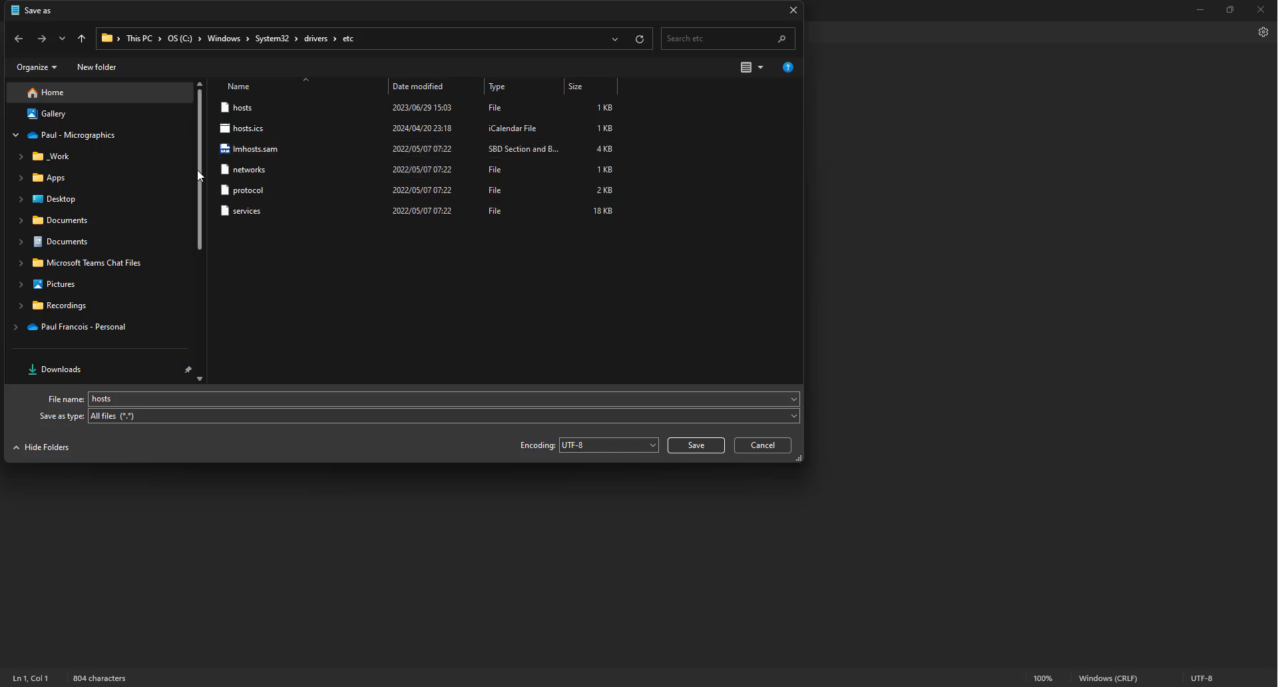
# Step: Browse to C:\_Lumioninstall and save the hosts copy there
pyautogui.scroll(-3, 112, 297)
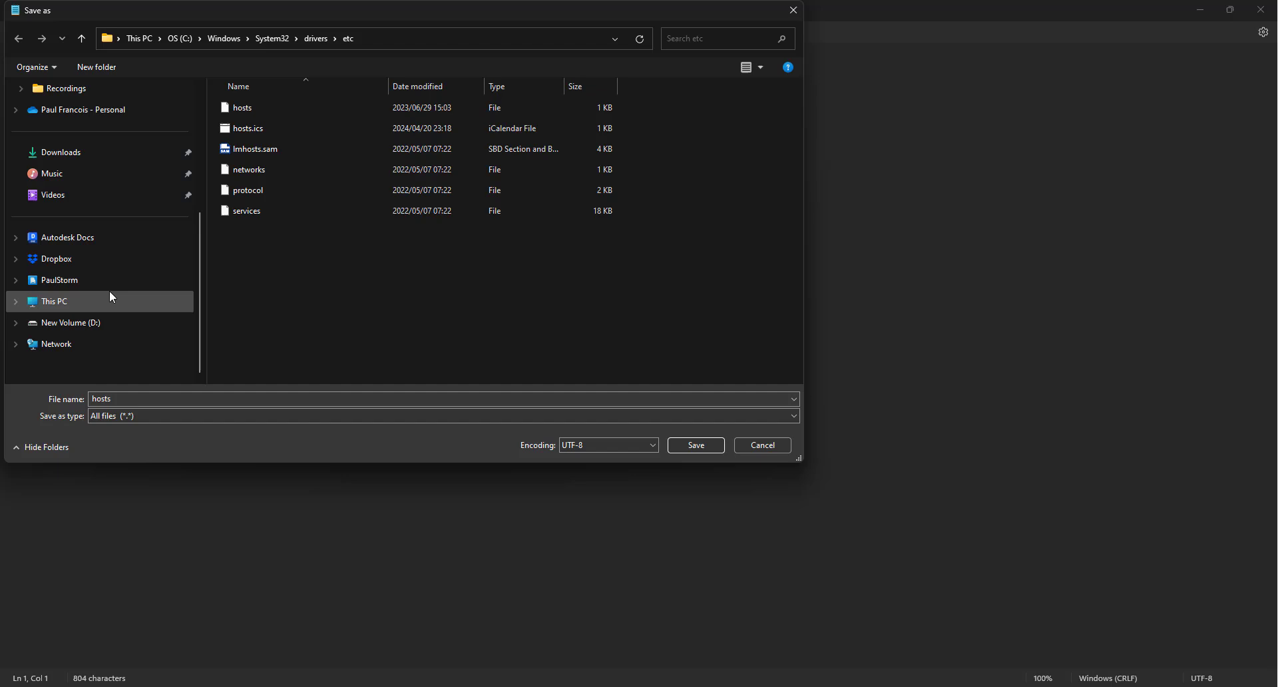
pyautogui.click(59, 301)
pyautogui.doubleClick(598, 121)
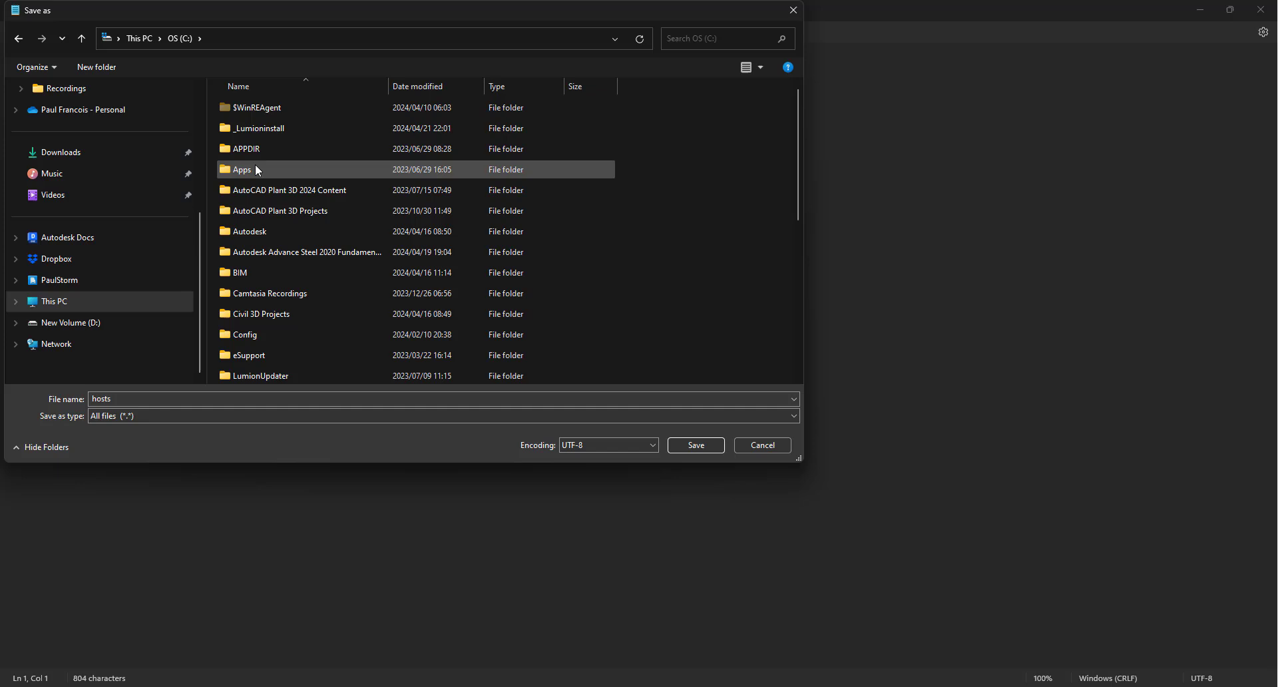
pyautogui.click(259, 130)
pyautogui.doubleClick(258, 128)
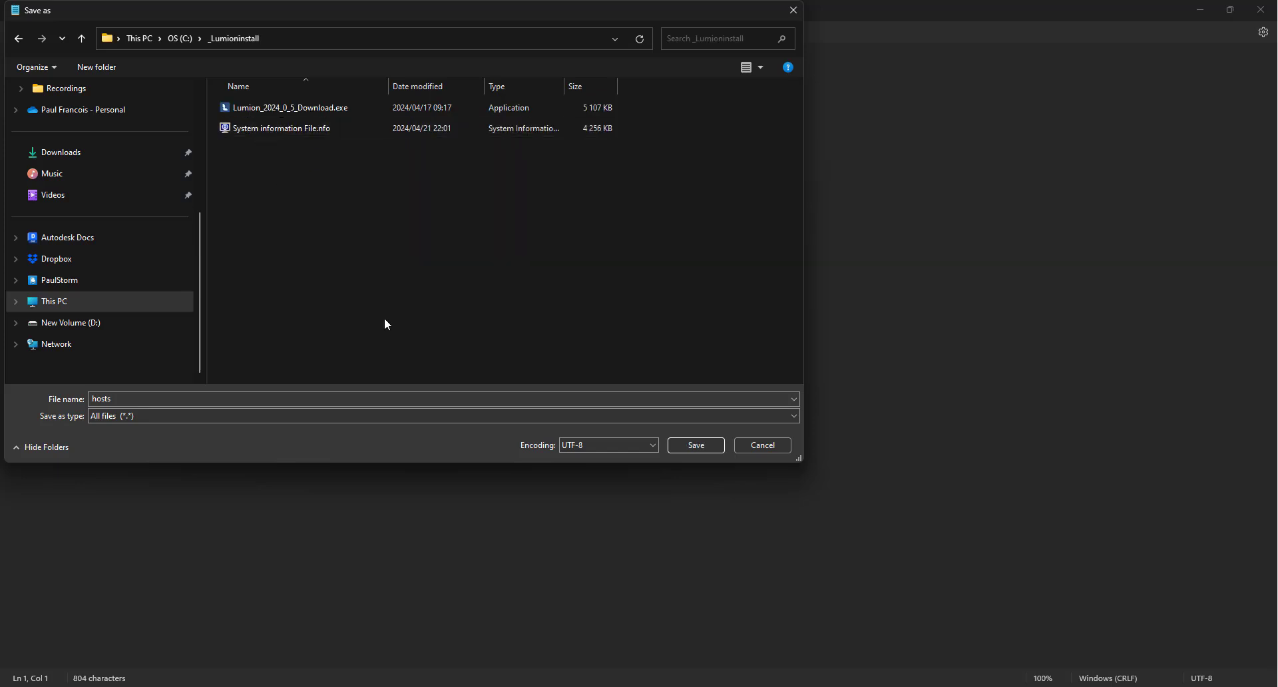
pyautogui.click(689, 448)
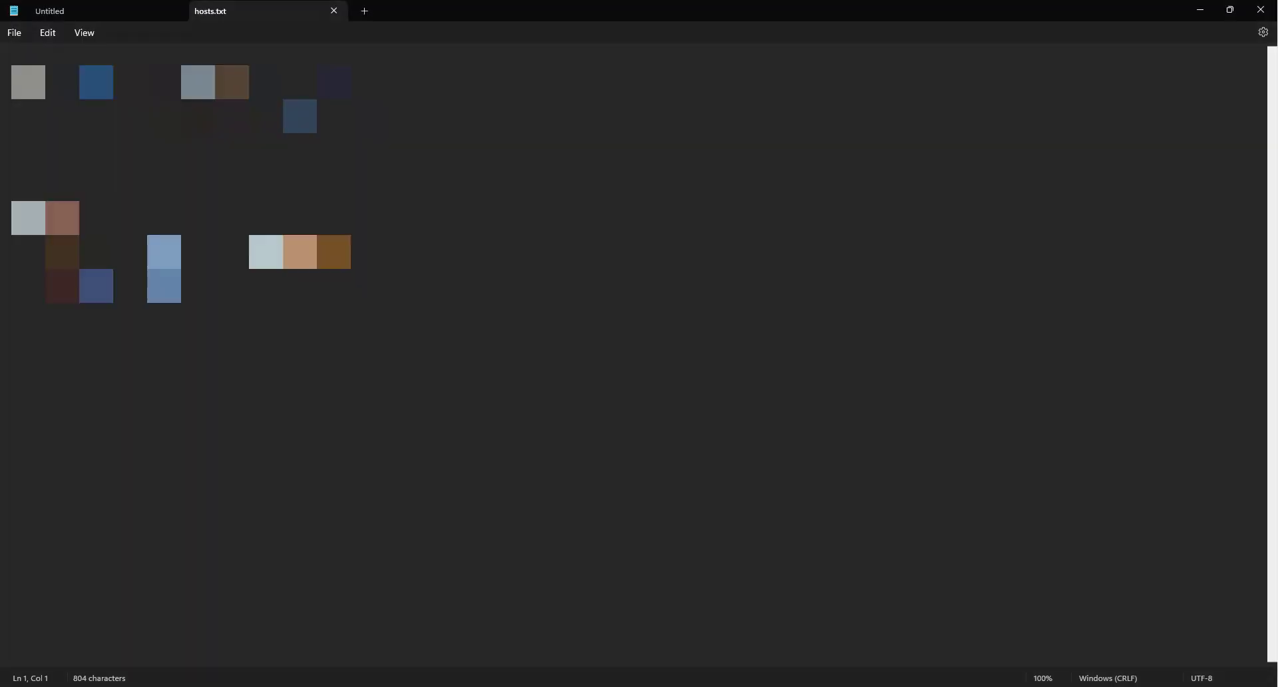
# Step: Close the hosts.txt tab in Notepad and bring up the _Lumioninstall Explorer window
pyautogui.click(334, 11)
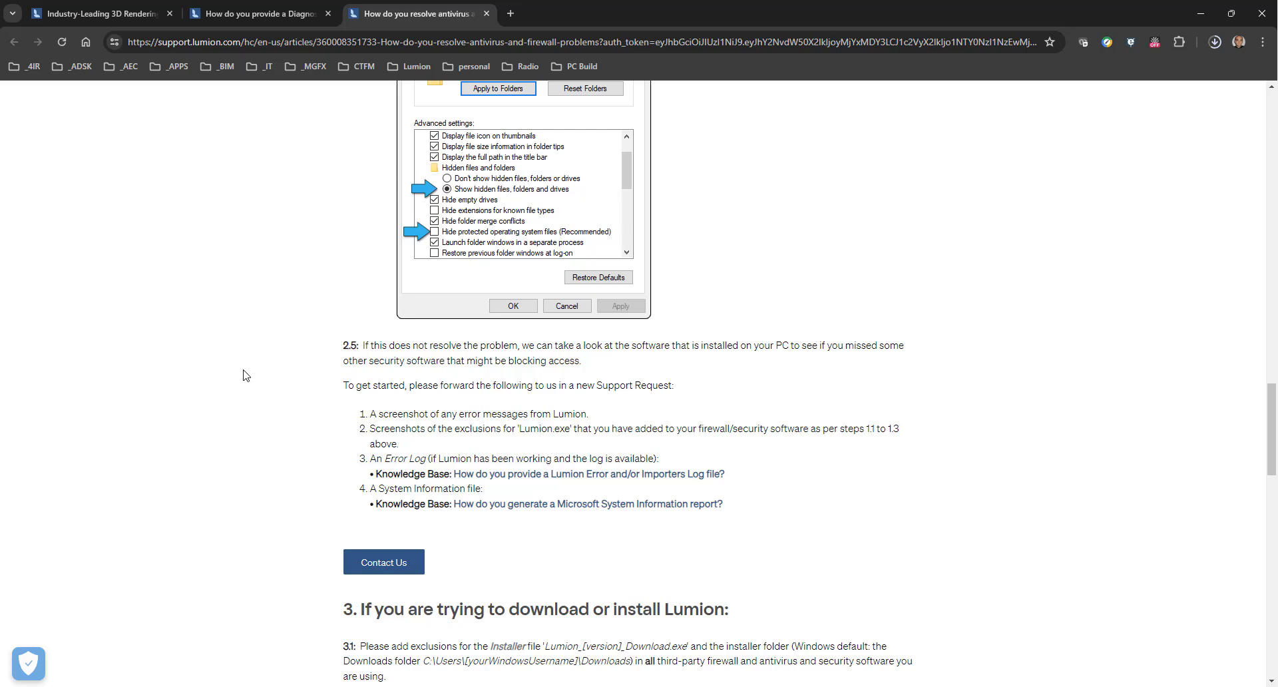
pyautogui.scroll(8, 243, 374)
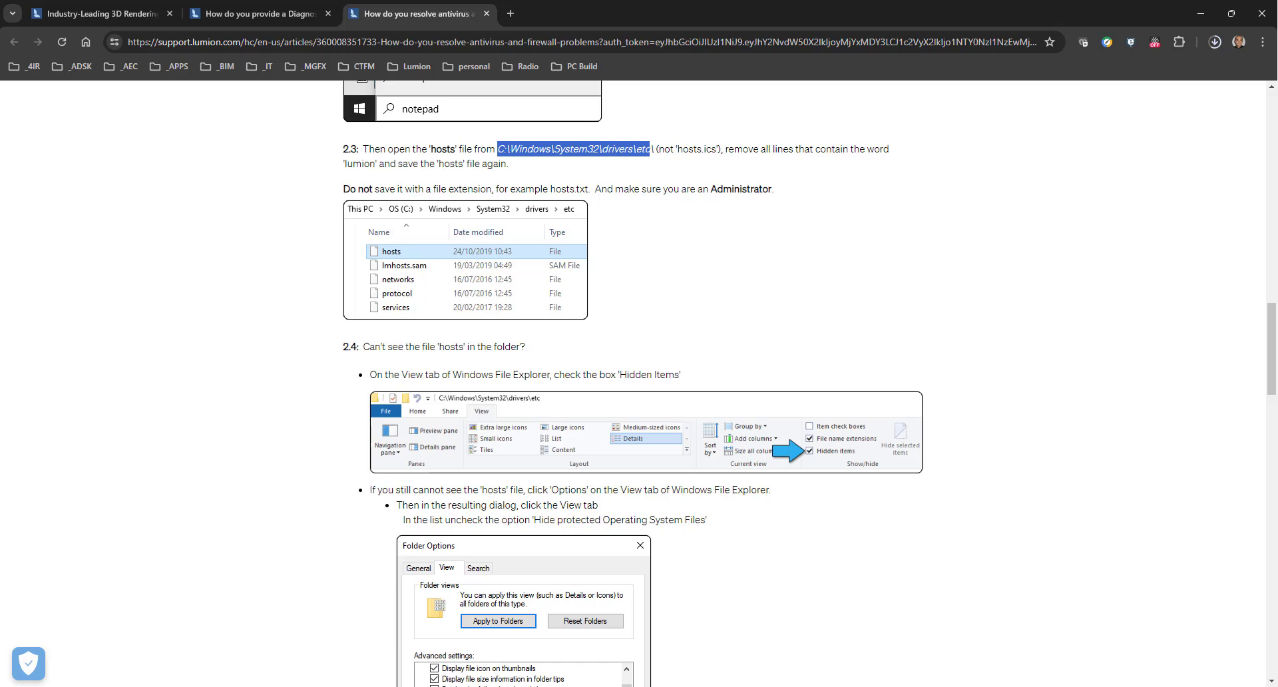
pyautogui.click(265, 637)
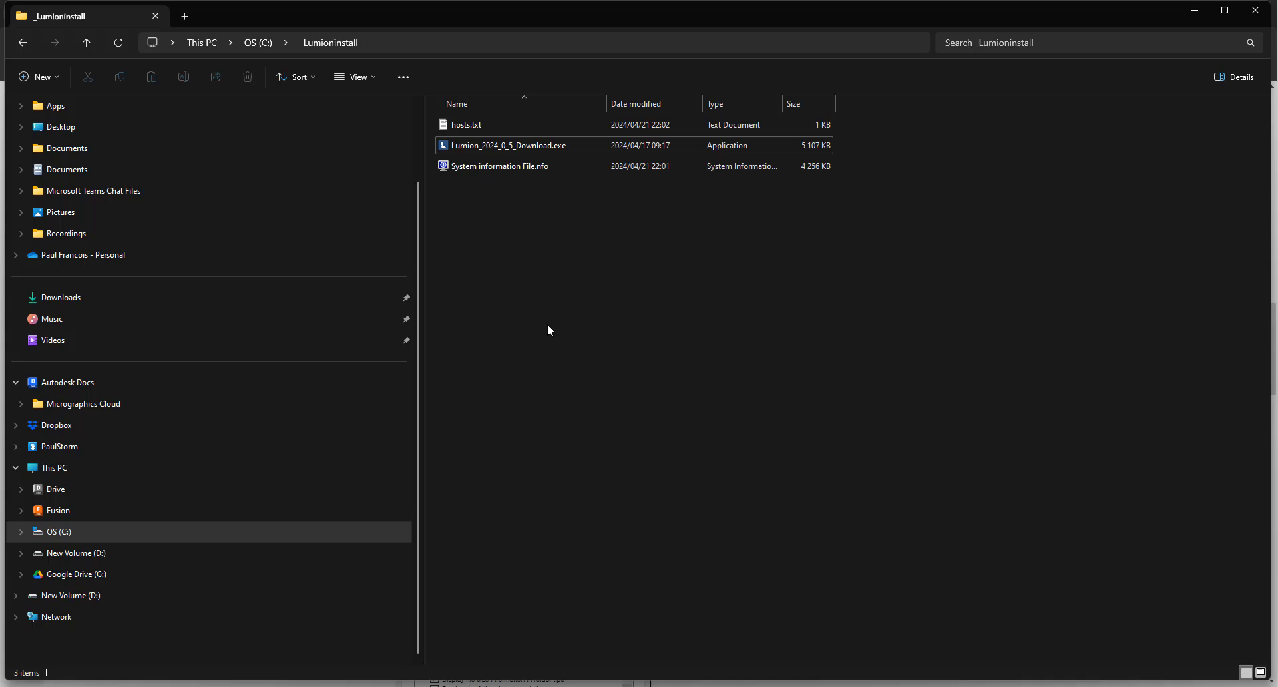
# Step: Rename hosts.txt to hosts, removing the .txt extension and confirming the change
pyautogui.click(466, 125)
pyautogui.click(468, 125)
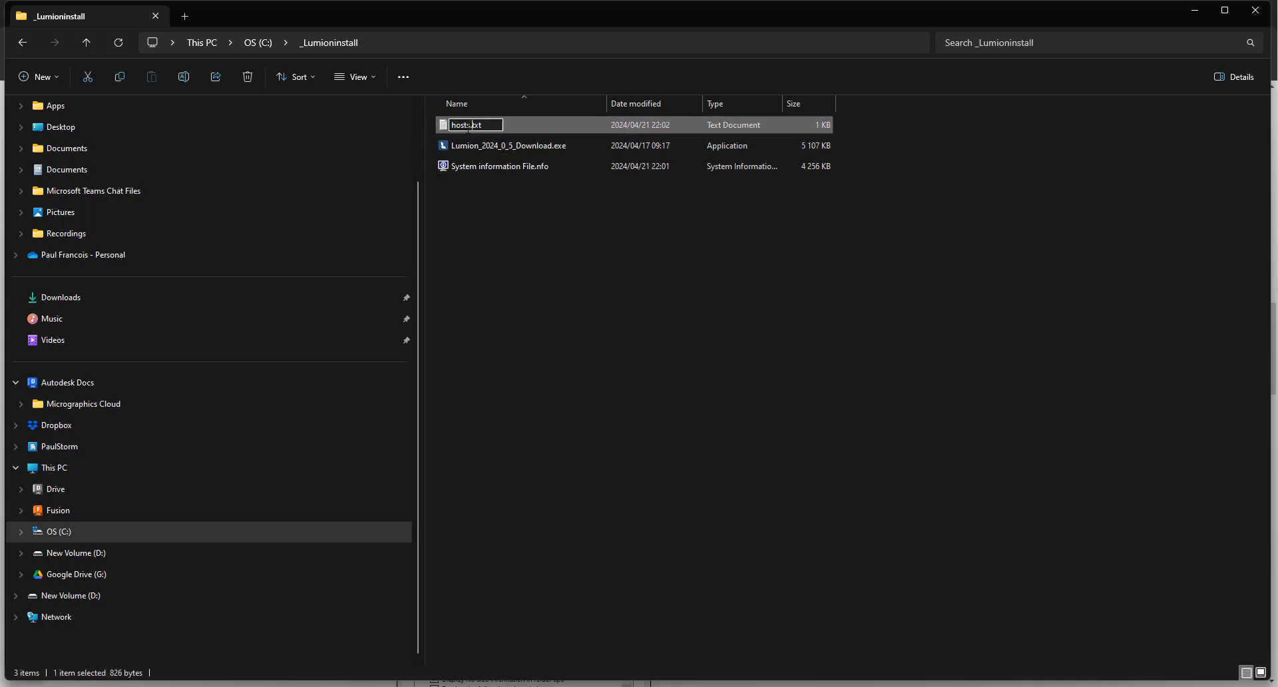
pyautogui.moveTo(470, 125); pyautogui.dragTo(563, 125)
pyautogui.press('BackSpace')
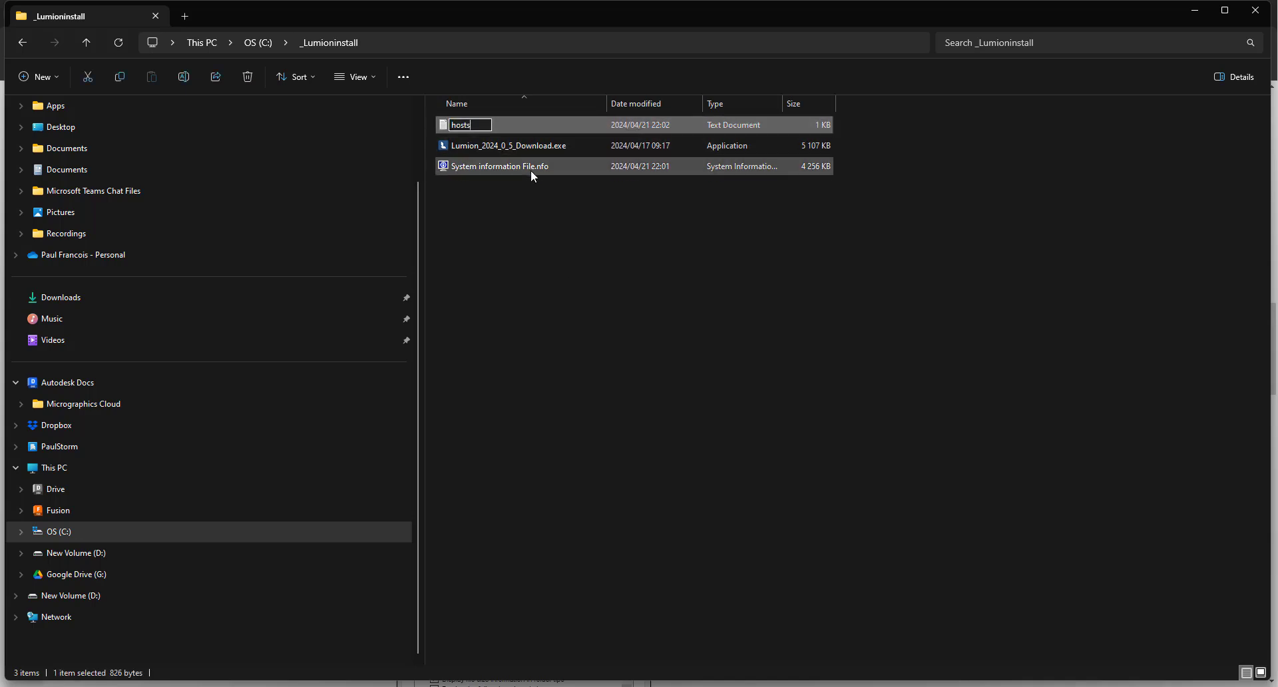
pyautogui.press('Return')
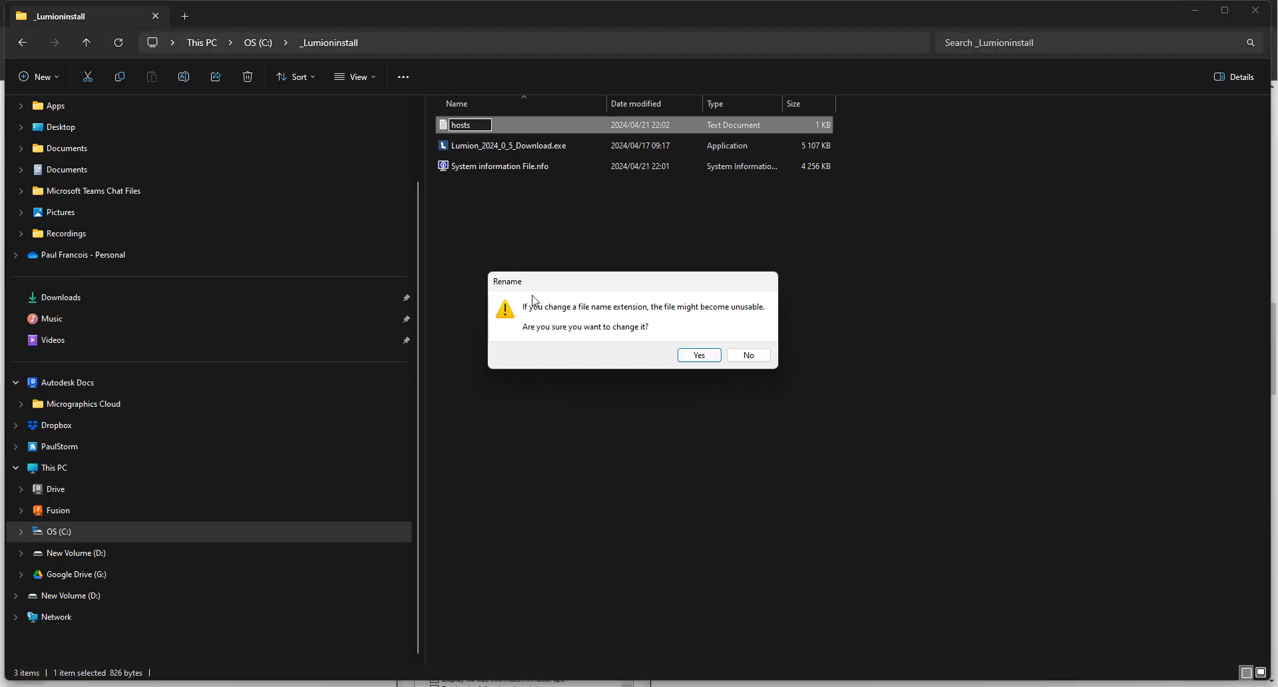
pyautogui.click(695, 355)
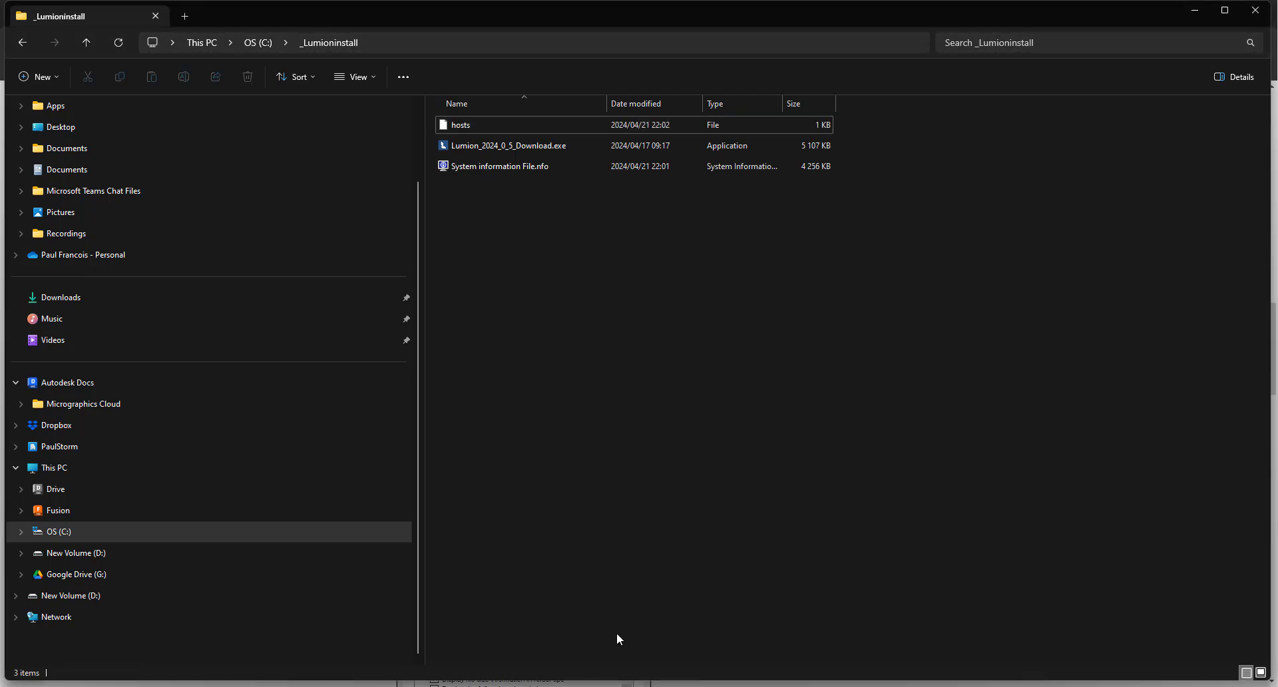
# Step: Save all DirectX diagnostic information as DxDiag.txt in _Lumioninstall and exit the tool
pyautogui.click(550, 623)
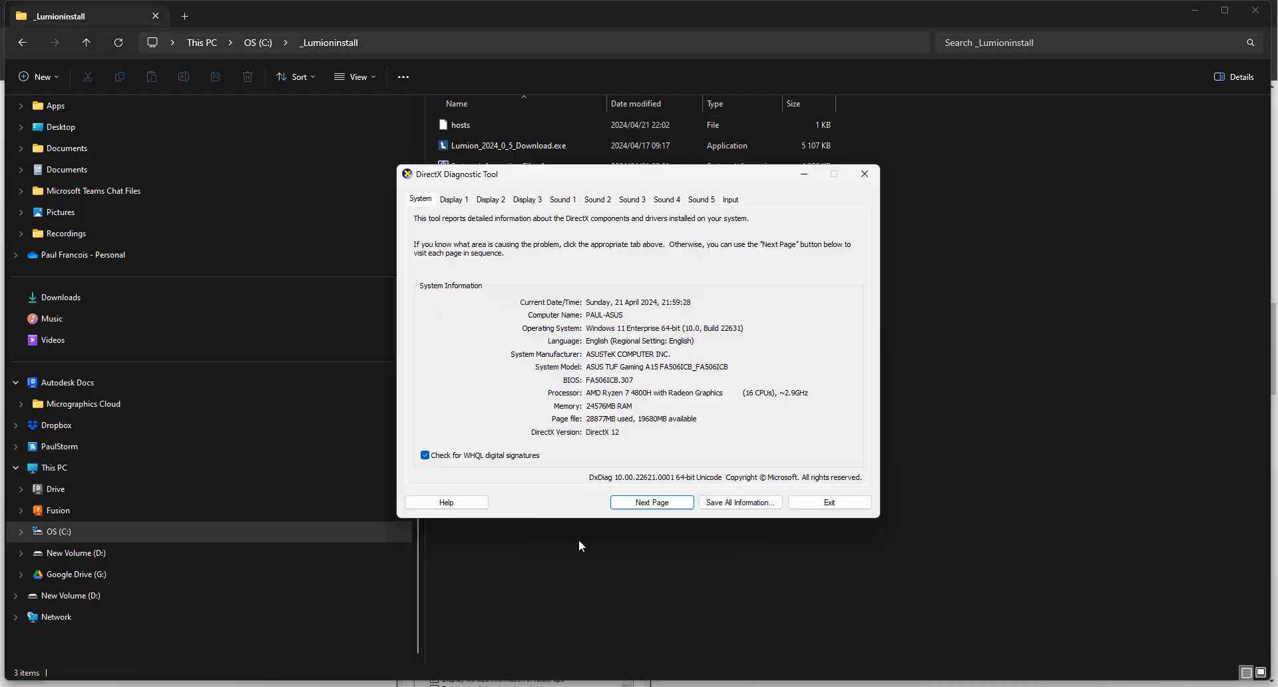
pyautogui.click(740, 502)
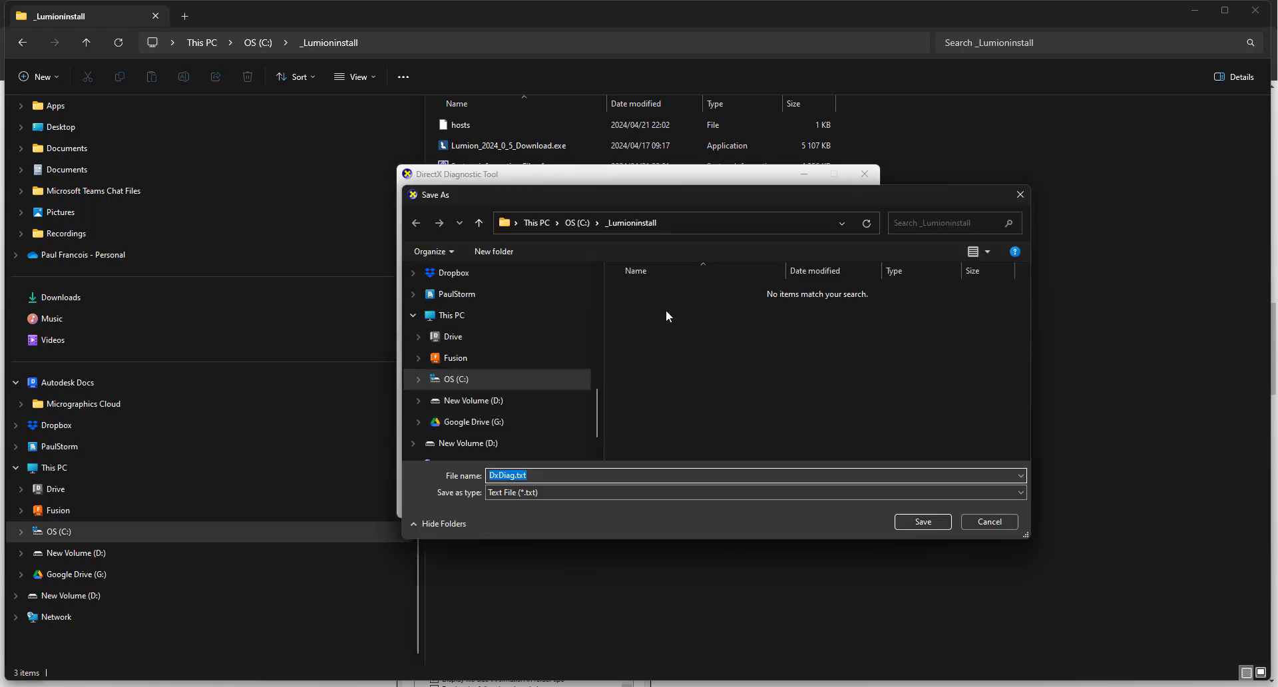
pyautogui.click(921, 521)
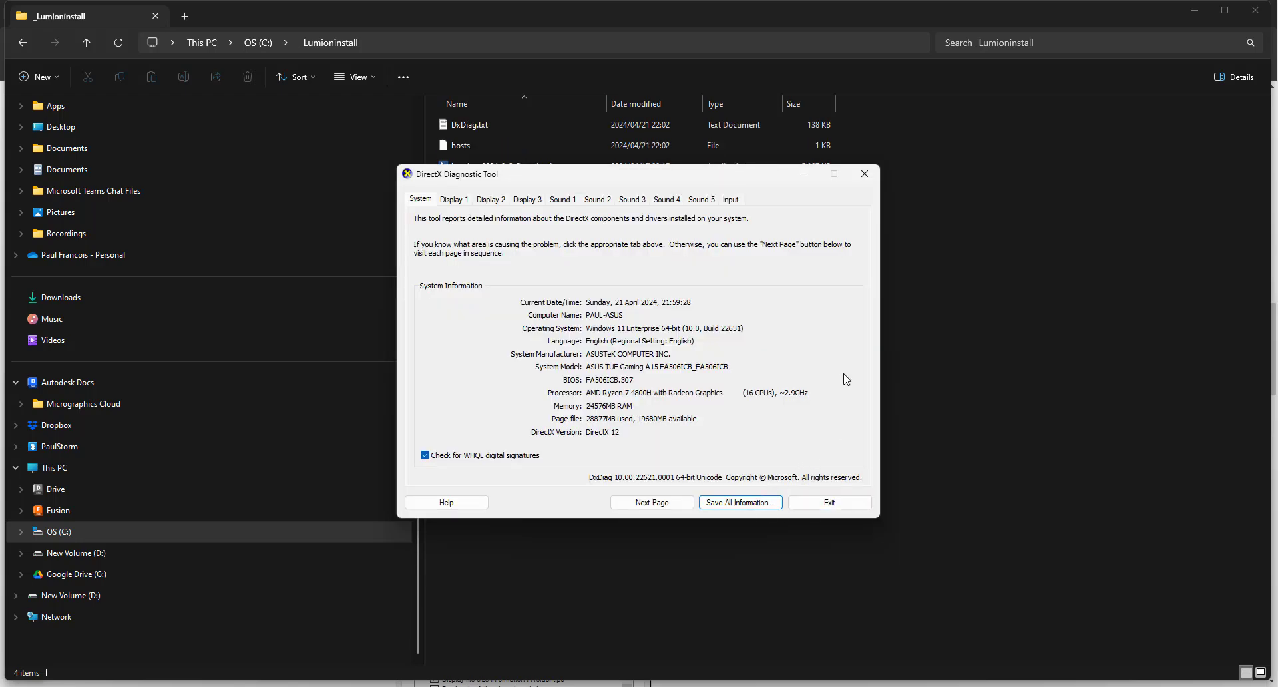
pyautogui.click(864, 173)
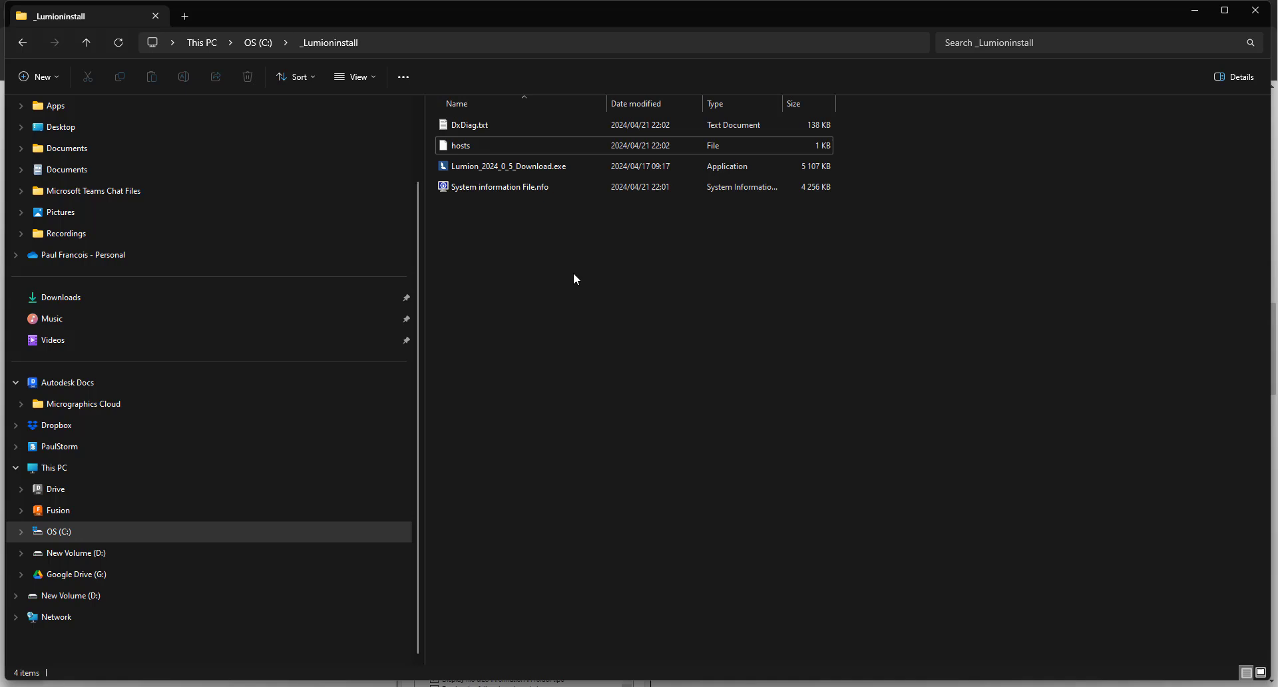